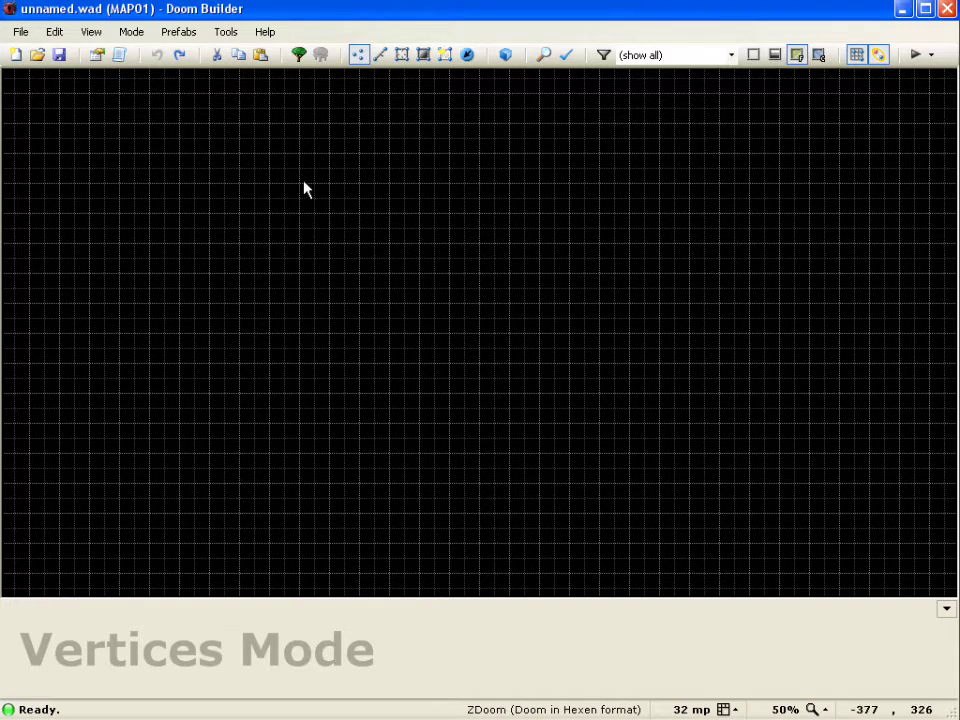
Draw a closed square room sector measuring 640 by 640 units on the empty map
key(d)
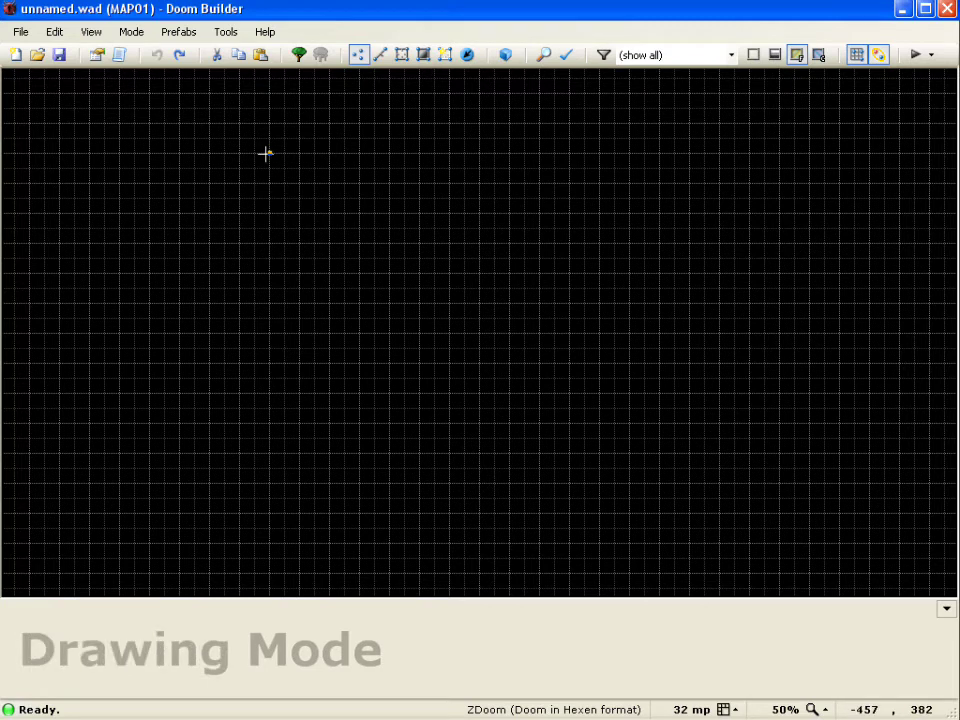
click(270, 153)
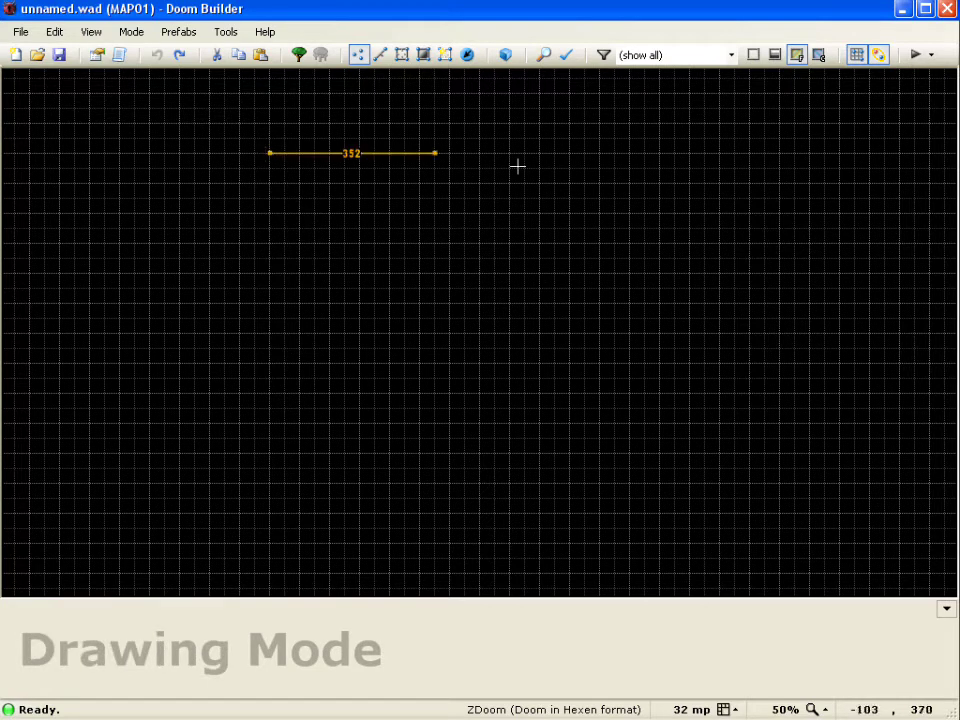
click(570, 152)
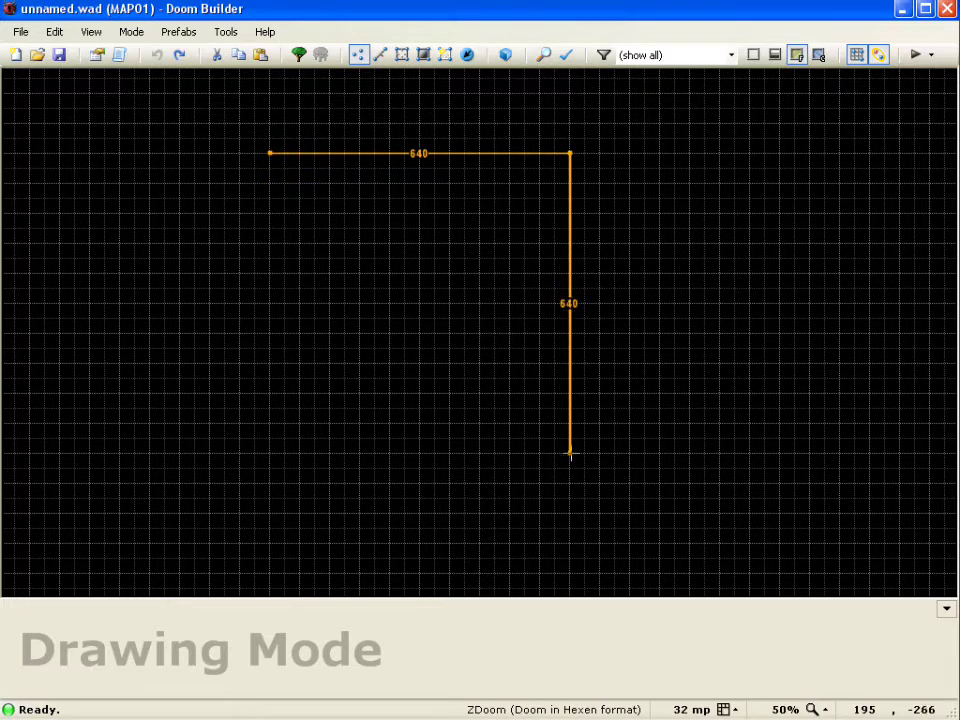
click(570, 453)
click(270, 453)
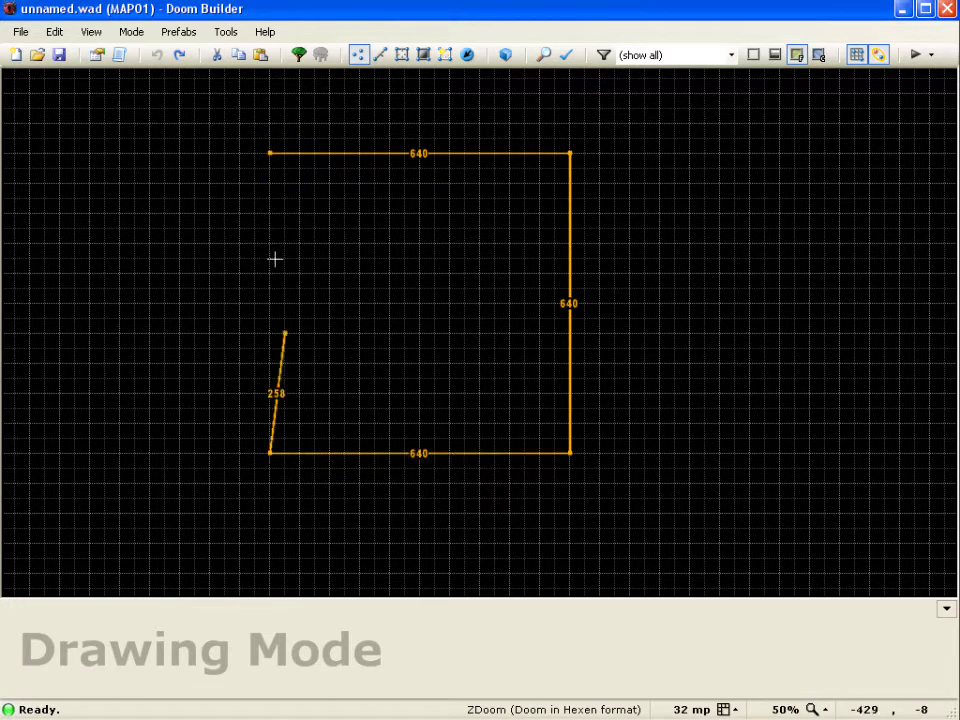
click(270, 153)
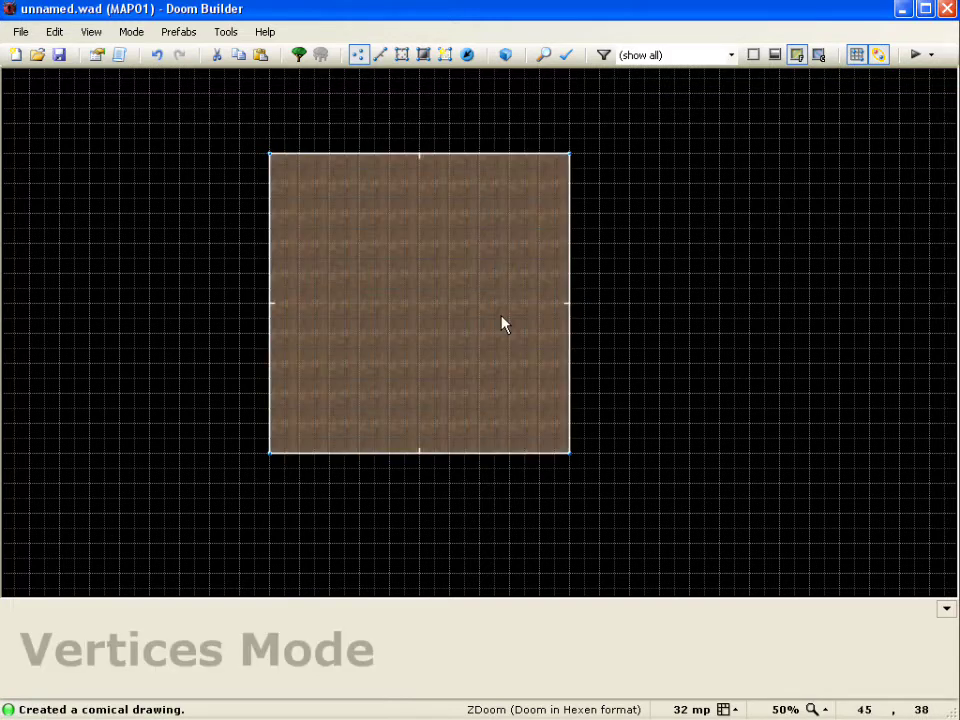
Copy the square room sector and place the duplicate to its east, level with it and separated by a 64-unit gap
key(s)
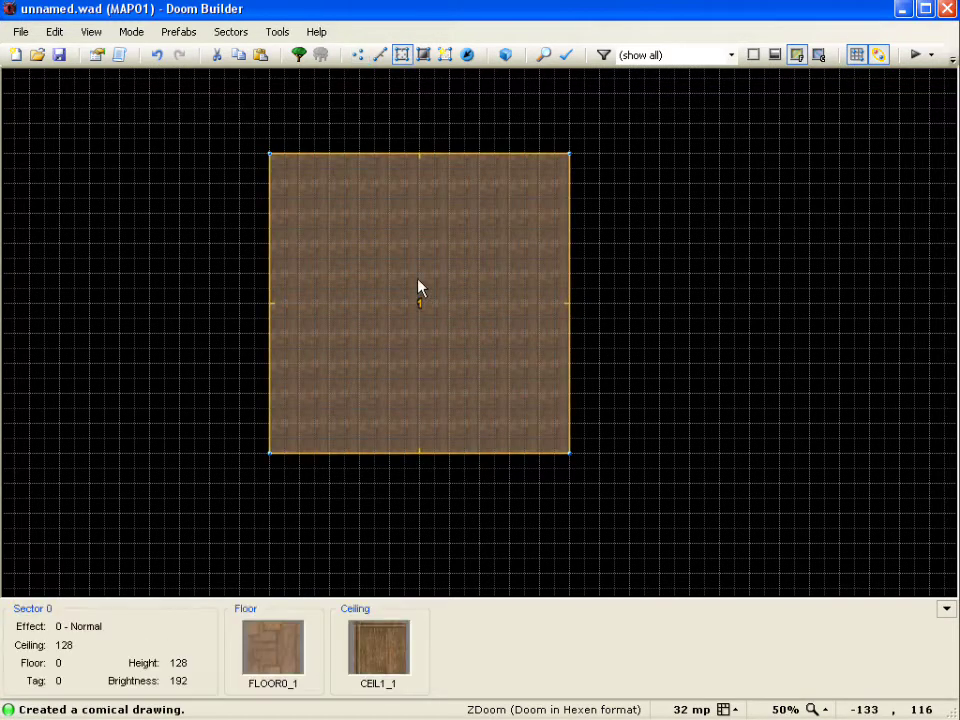
click(418, 287)
key(ctrl+c)
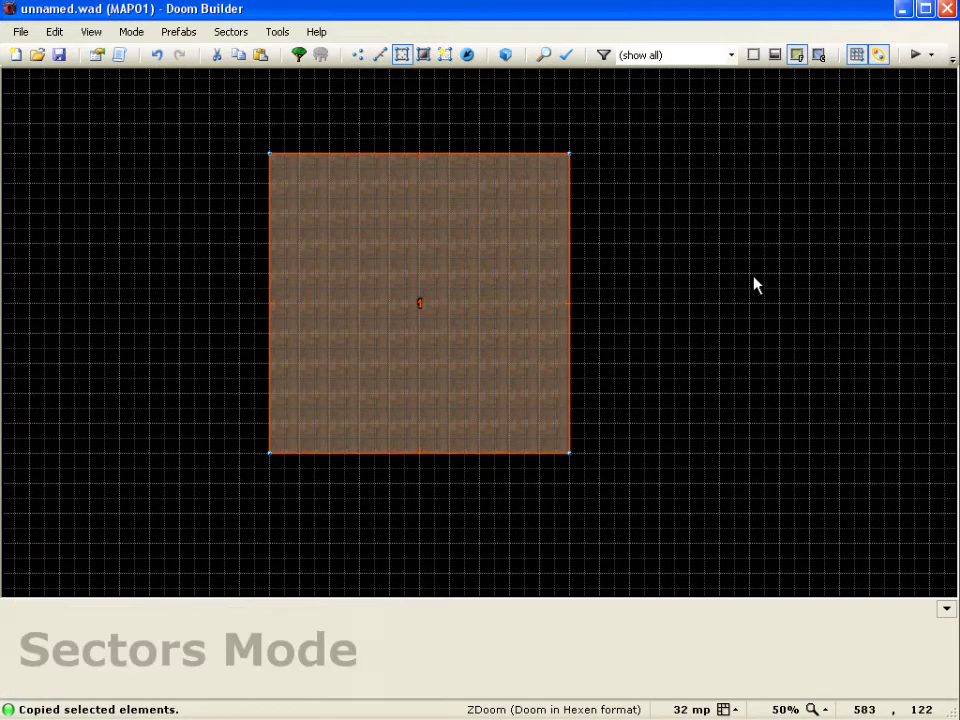
key(ctrl+v)
drag(703, 248, 707, 274)
key(Return)
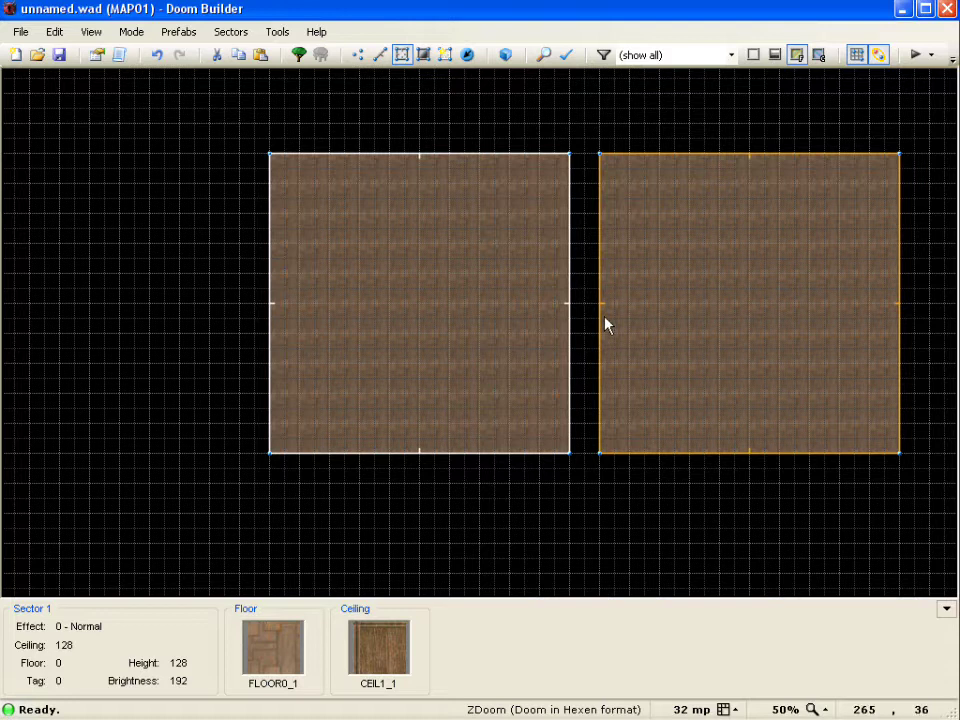
Draw a door sector 64 units wide and 128 units high bridging the gap between the two rooms at mid-height
key(d)
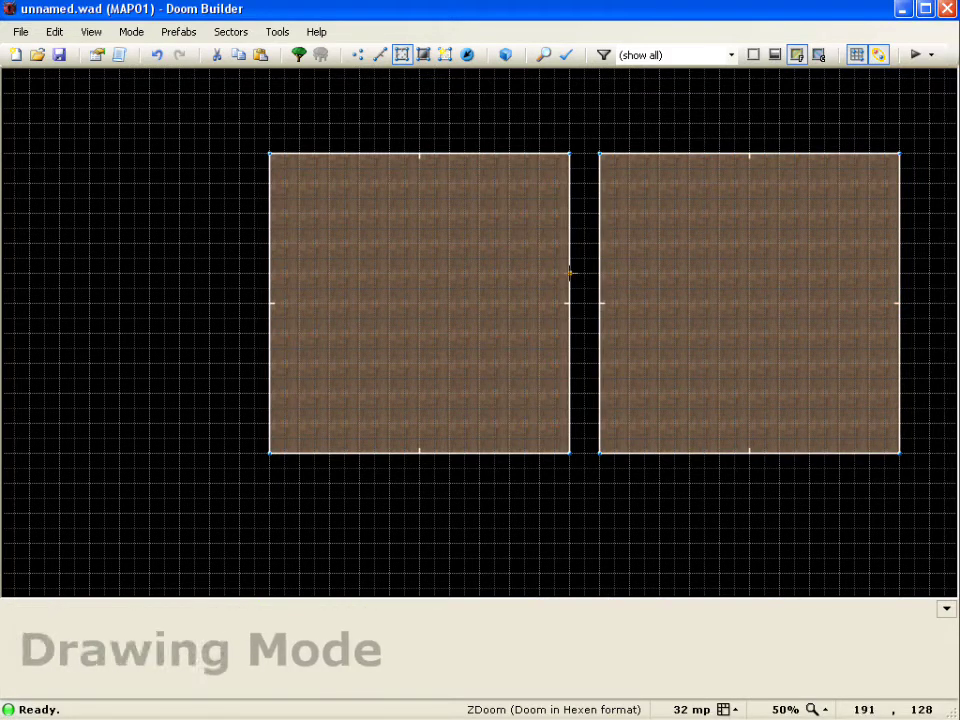
click(570, 272)
click(600, 272)
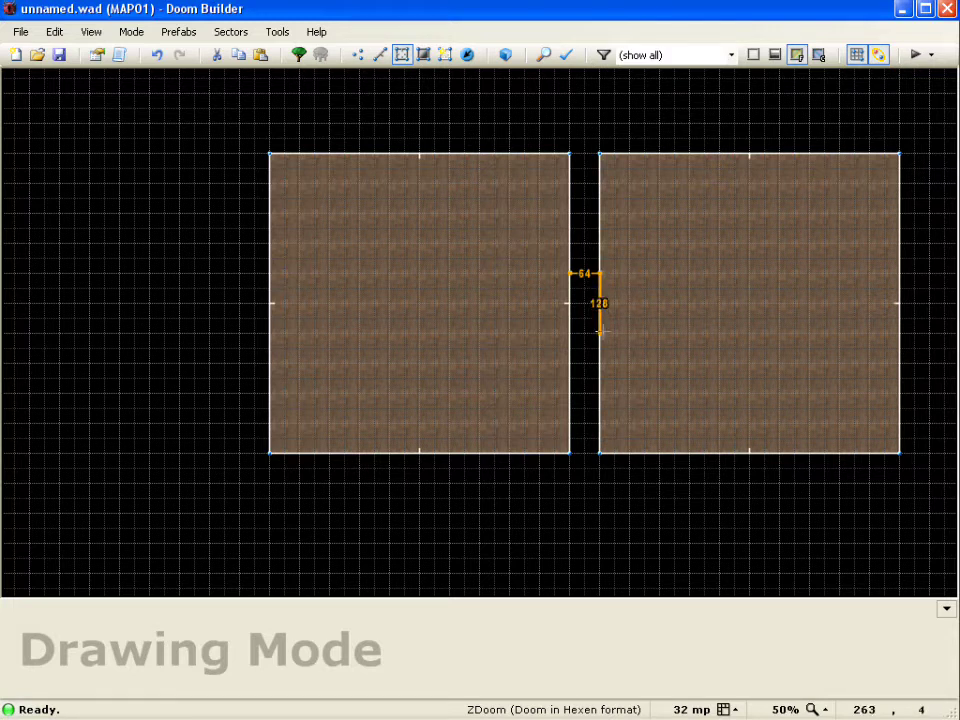
click(600, 332)
click(570, 332)
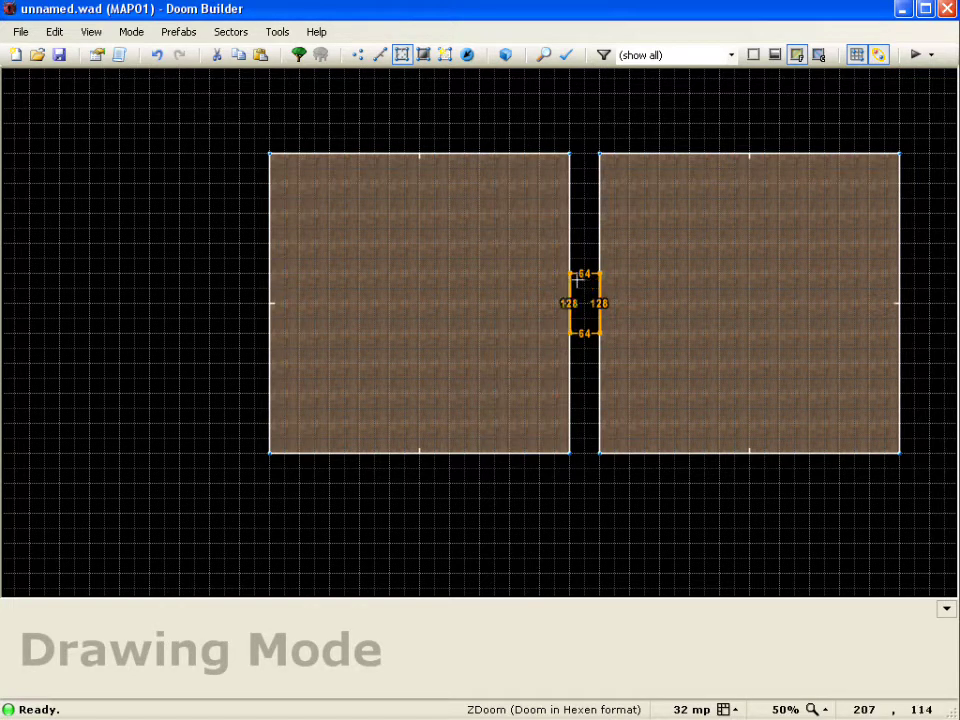
click(570, 272)
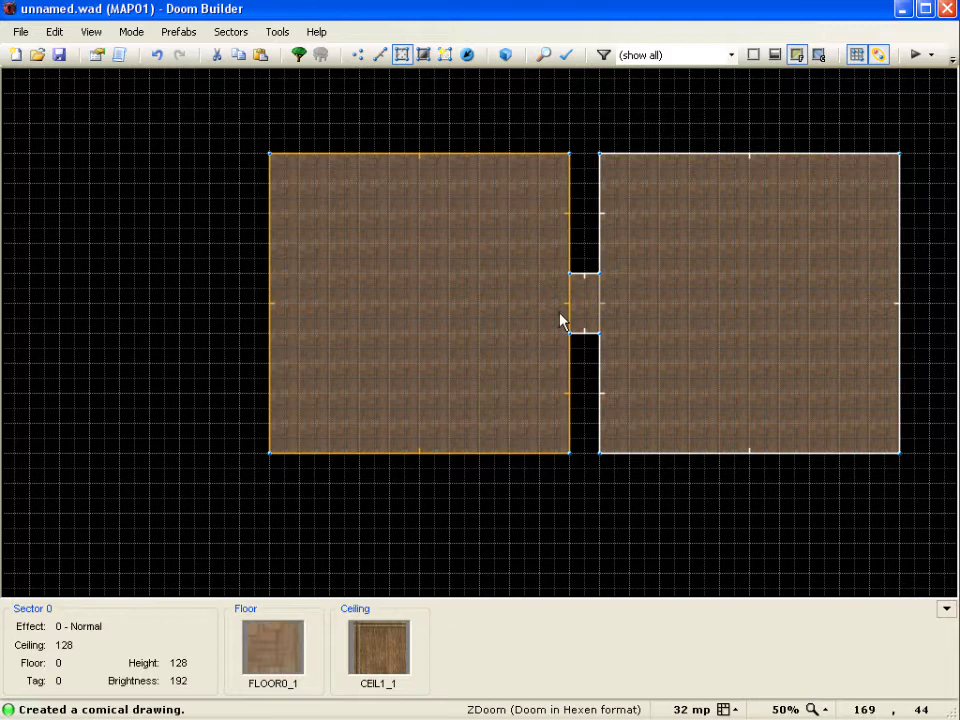
Set the door sector's ceiling height to 0 and its ceiling texture to FLAT20 from the Base set
right_click(591, 304)
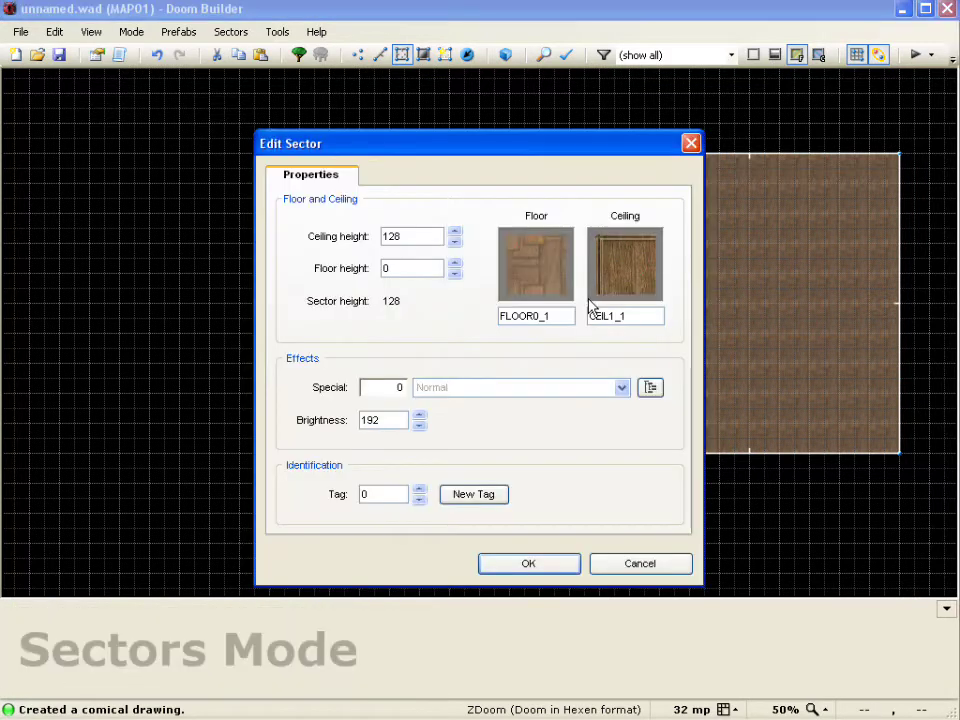
double_click(413, 235)
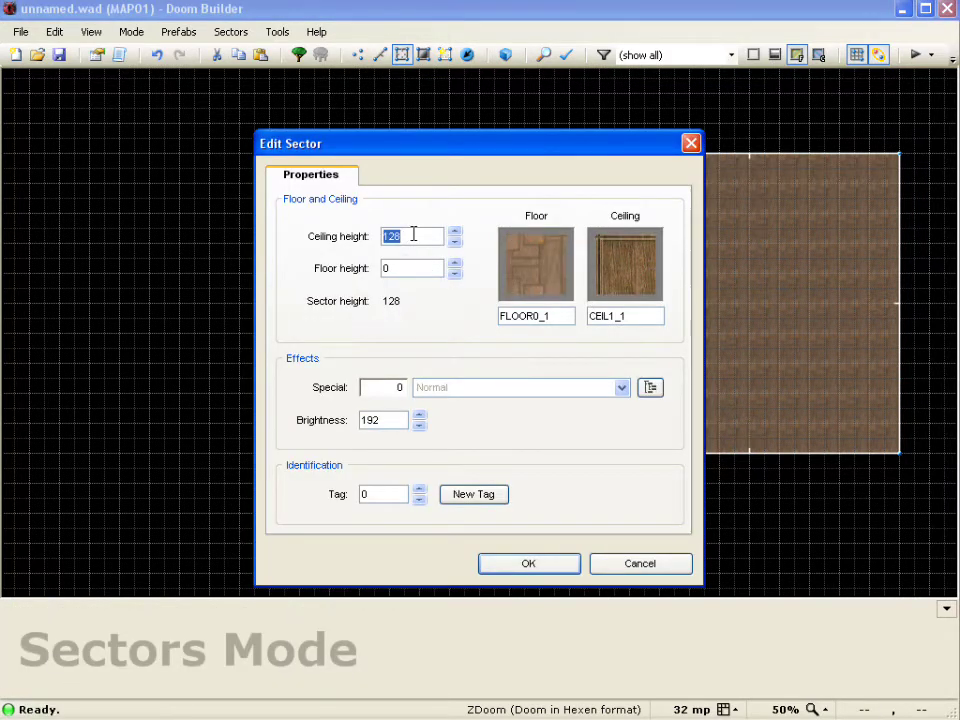
text(0)
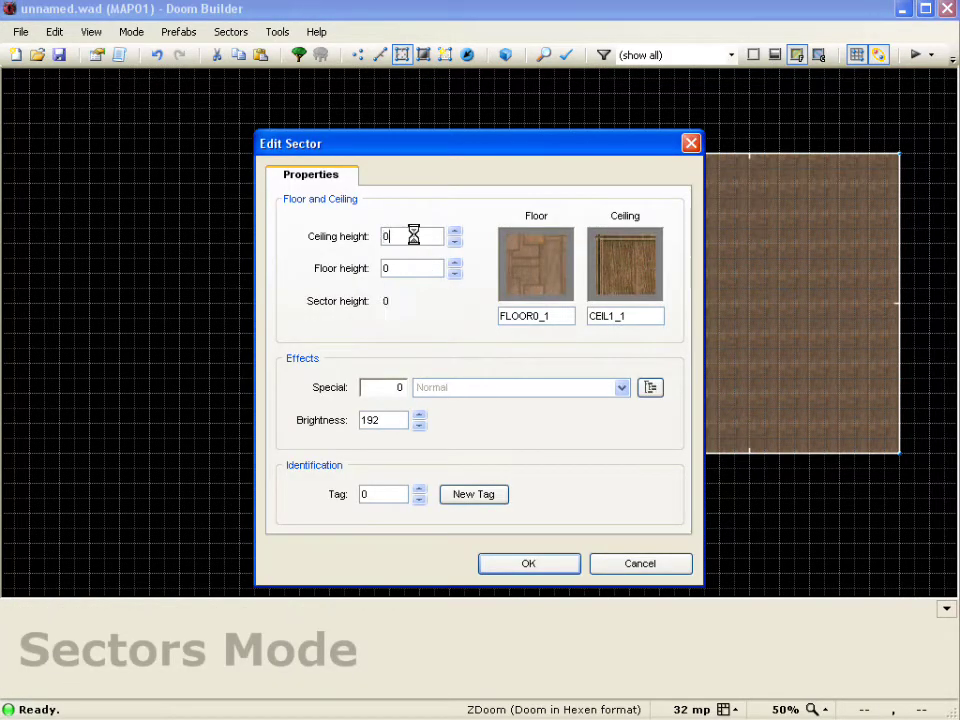
click(643, 280)
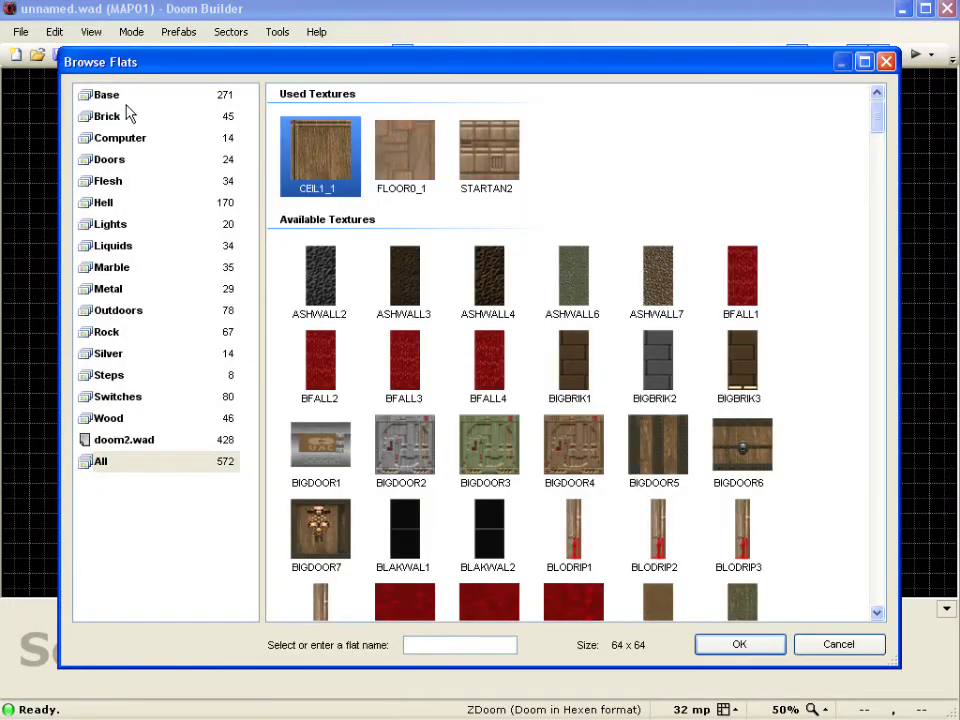
click(110, 98)
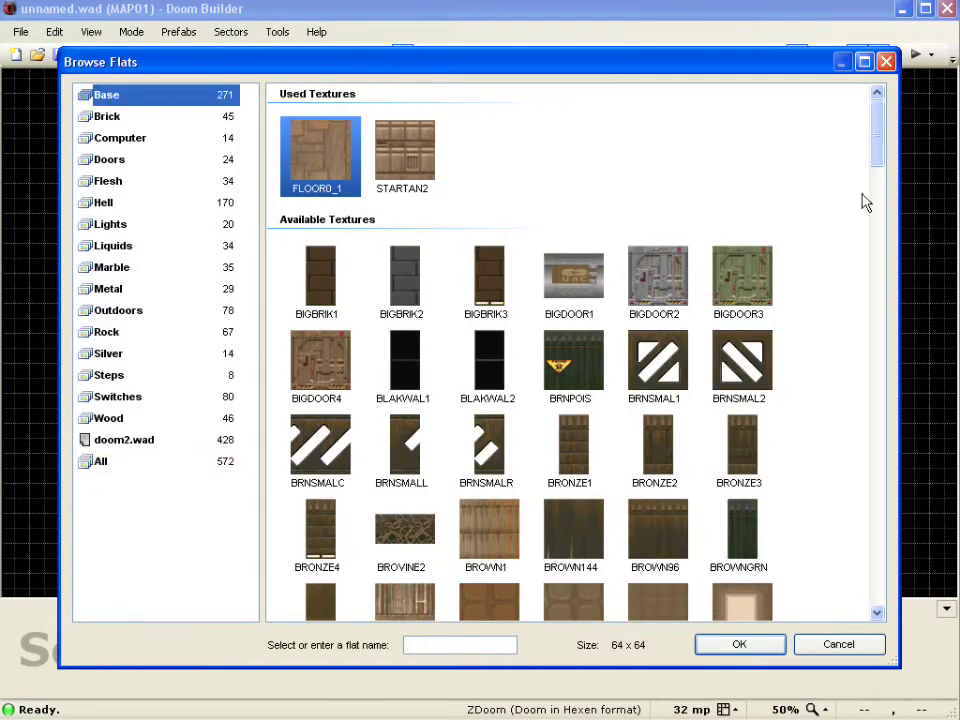
drag(883, 154, 883, 281)
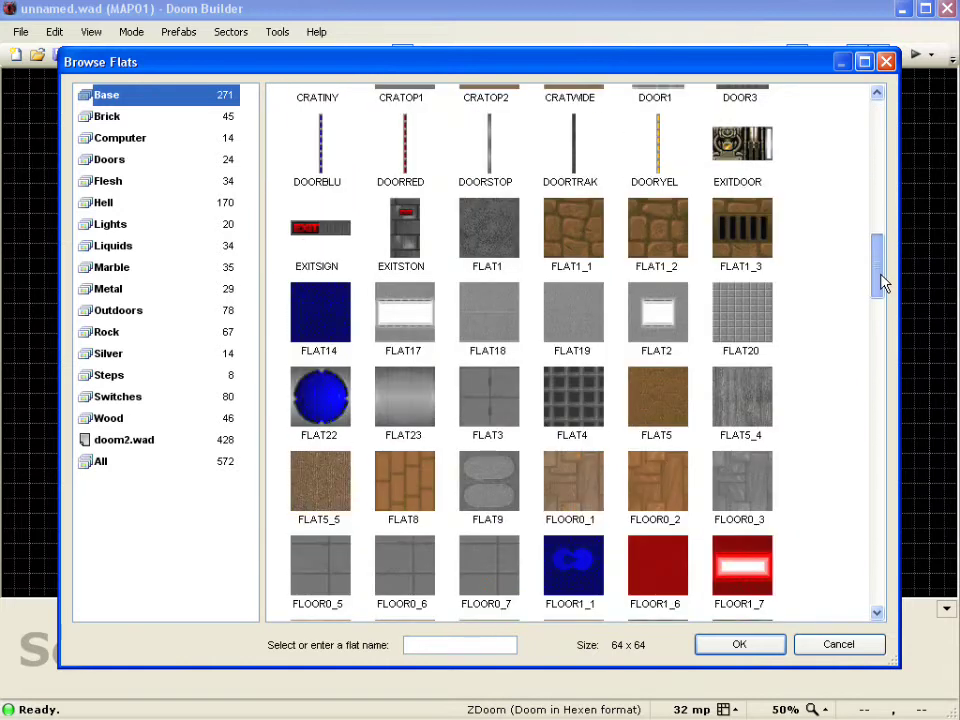
click(761, 334)
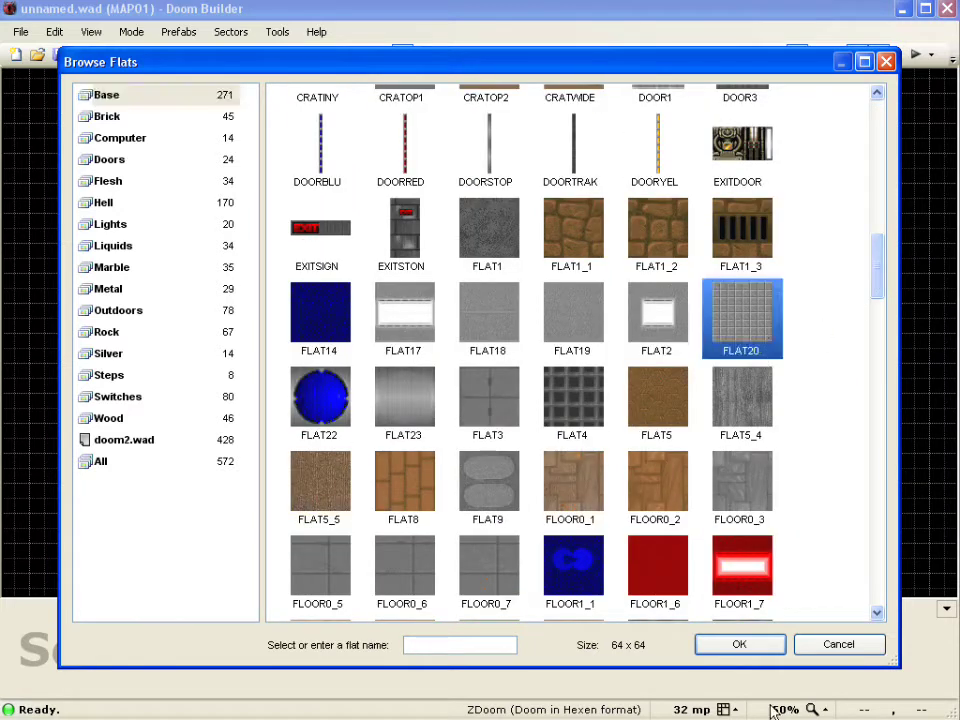
click(762, 650)
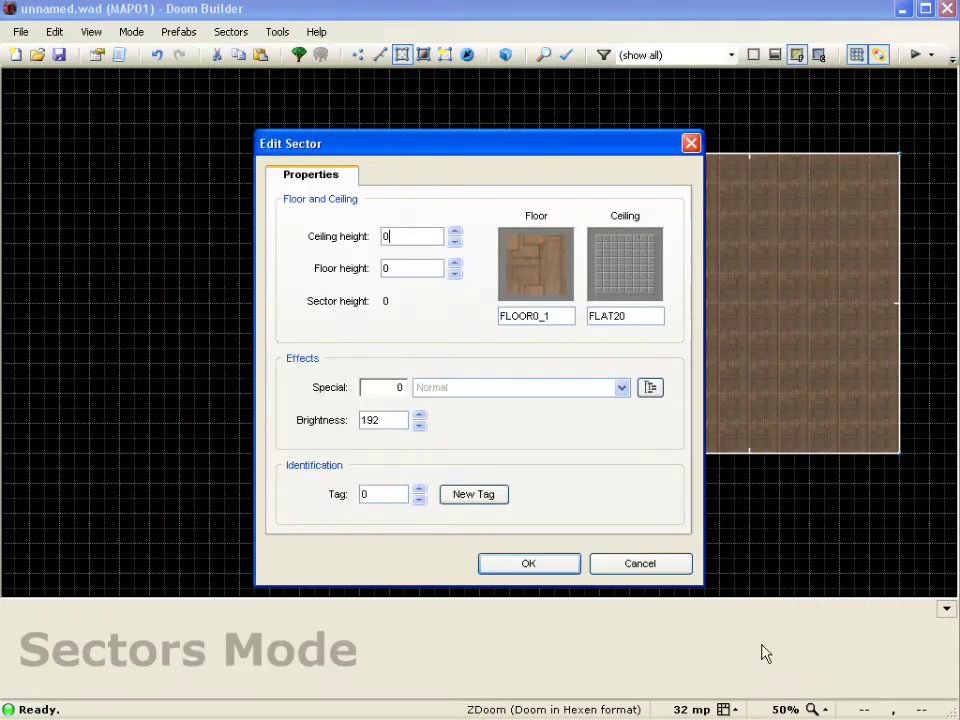
click(546, 566)
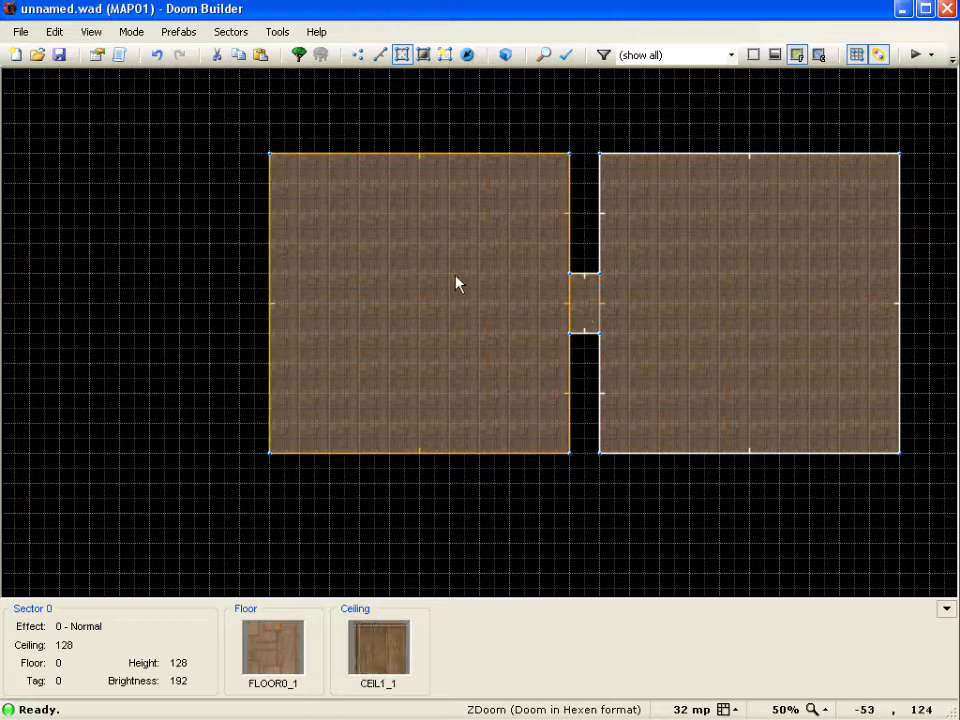
Make the two linedefs between the door sector and the rooms repeatable and assign them the Door Raise action
key(l)
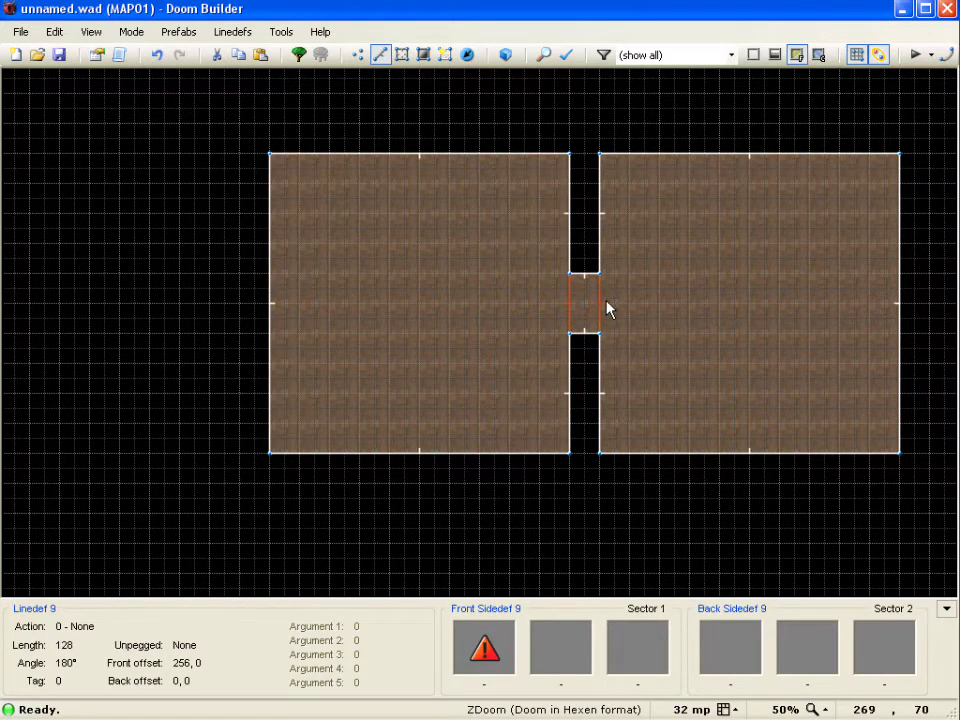
right_click(606, 310)
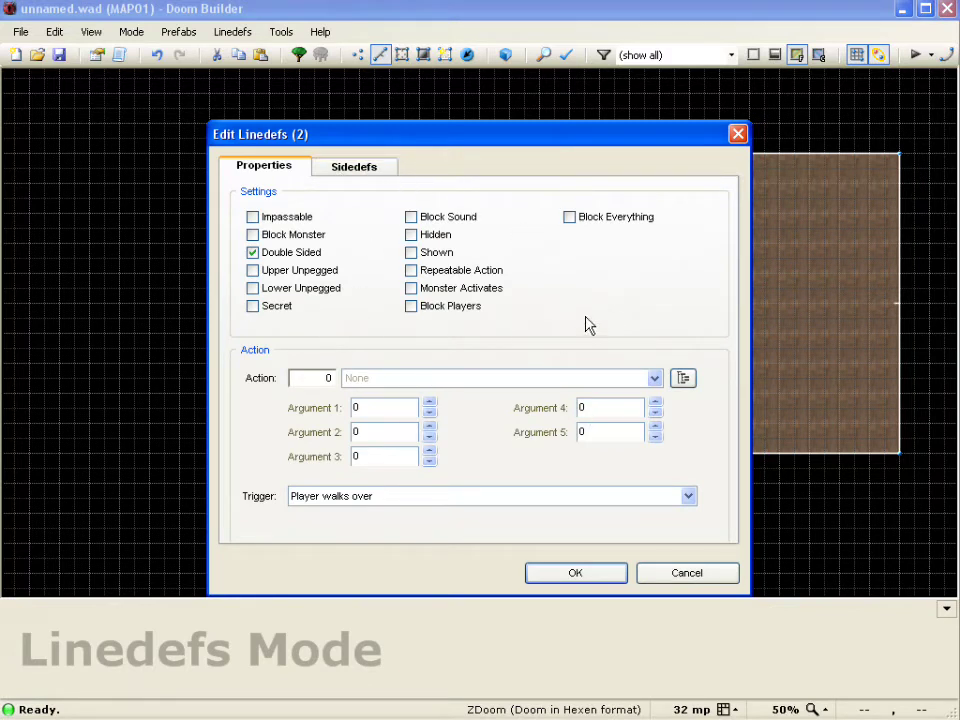
click(464, 272)
click(684, 380)
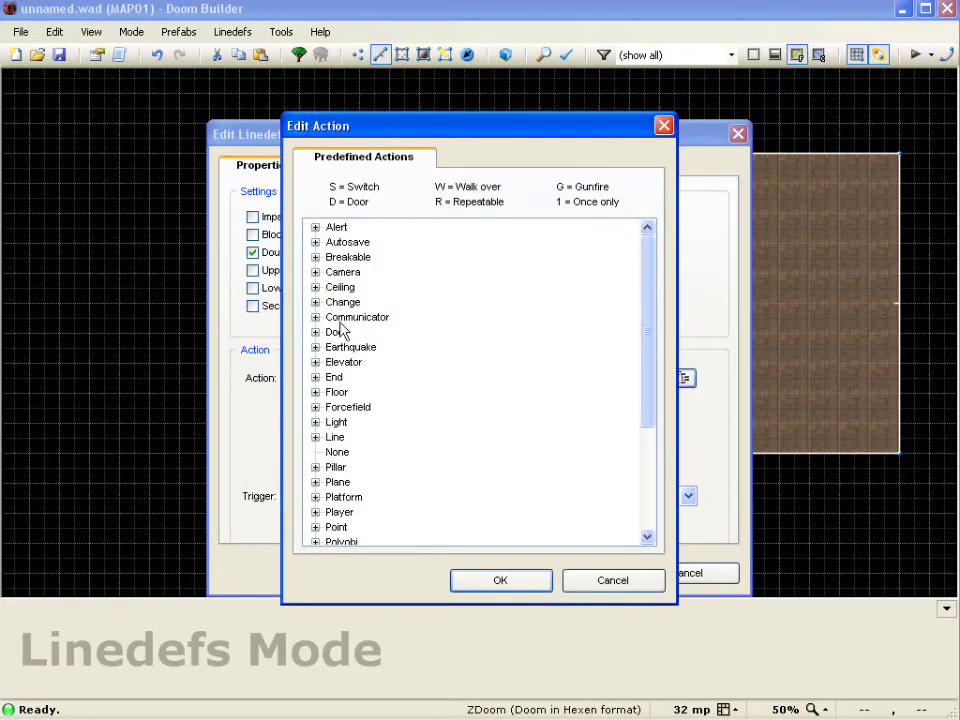
click(316, 333)
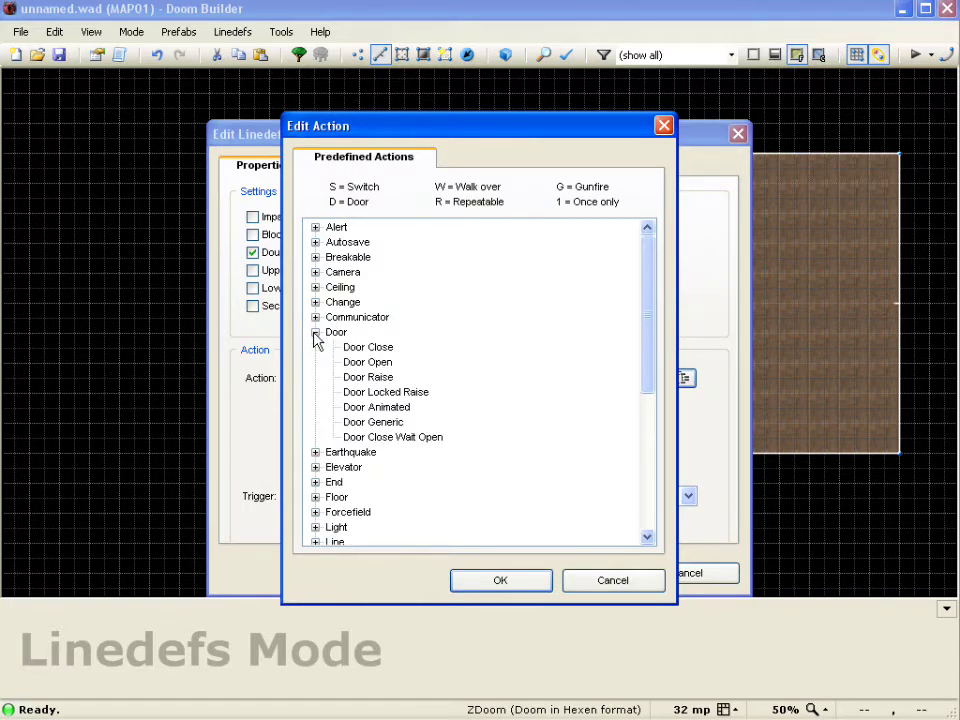
click(368, 377)
click(514, 580)
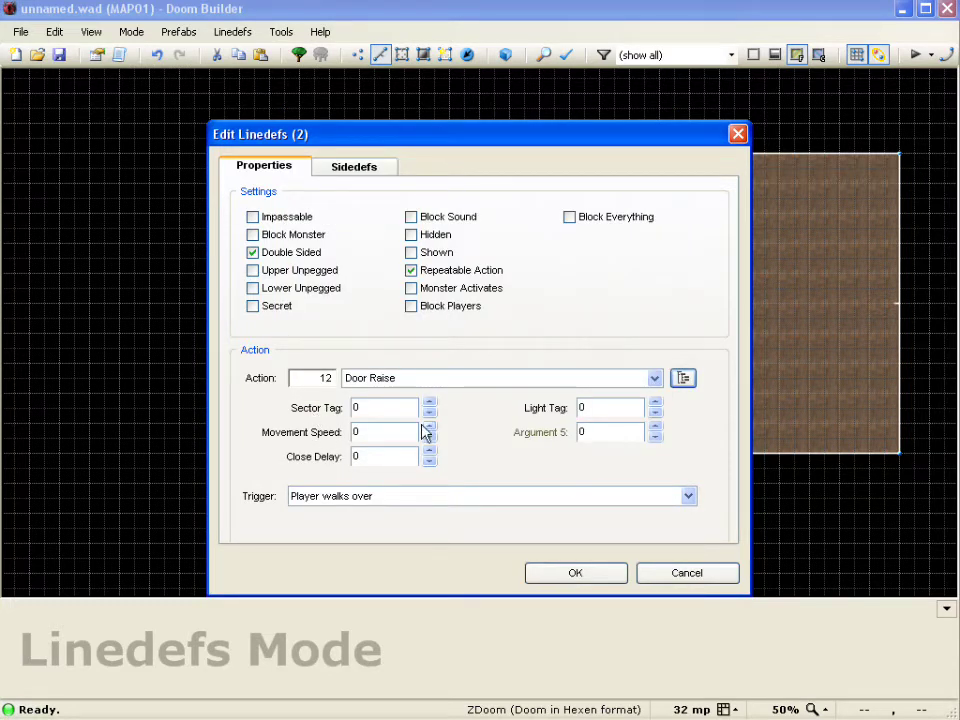
Set the door action's movement speed to 16, close delay to 128 and trigger to Player presses Use
click(362, 407)
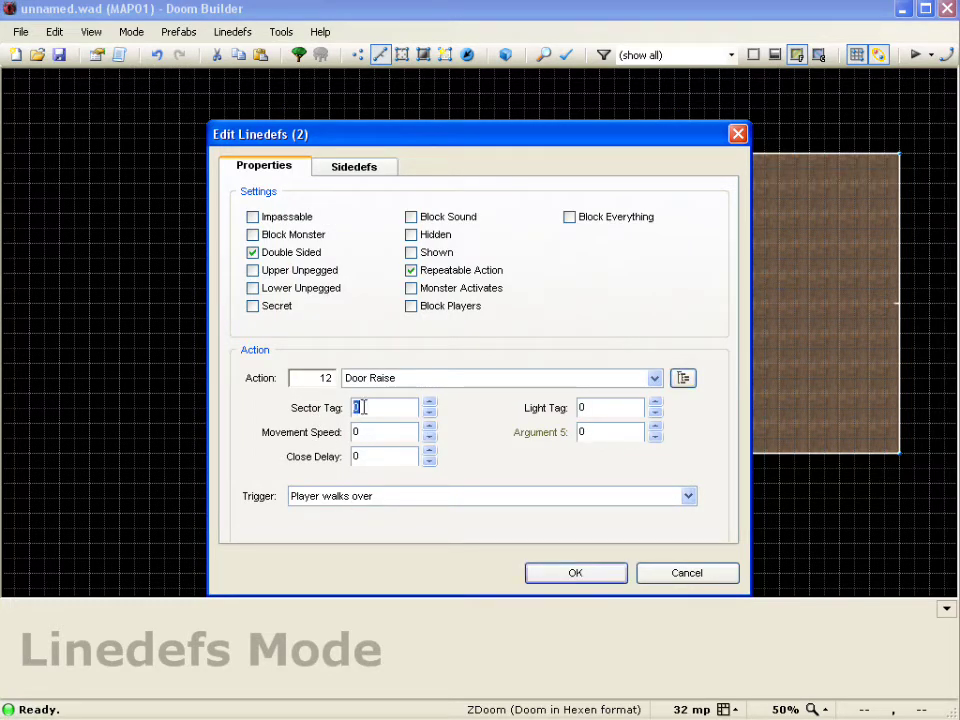
click(380, 407)
key(Tab)
text(16)
click(381, 456)
click(688, 497)
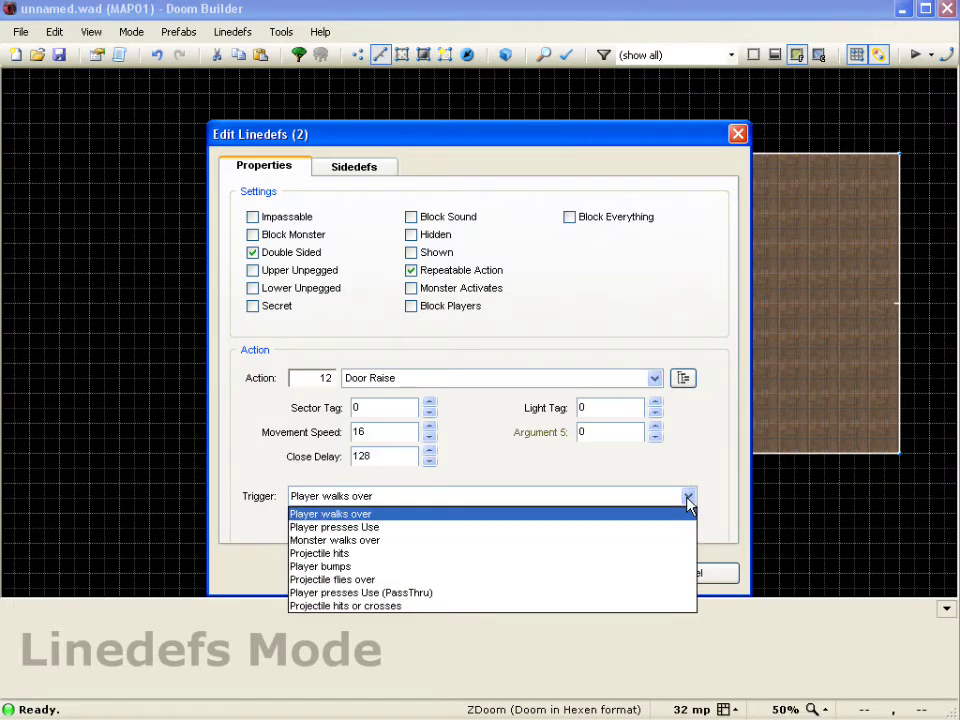
click(403, 528)
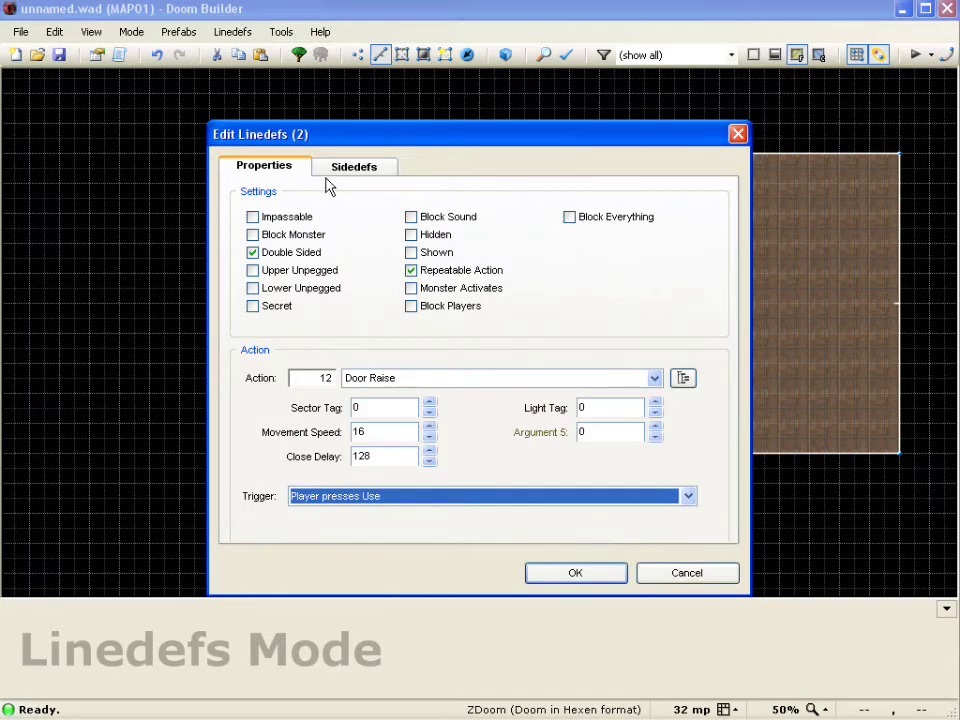
Apply the BIGDOOR2 texture to the front side's upper part on both door linedefs and accept the changes
click(370, 169)
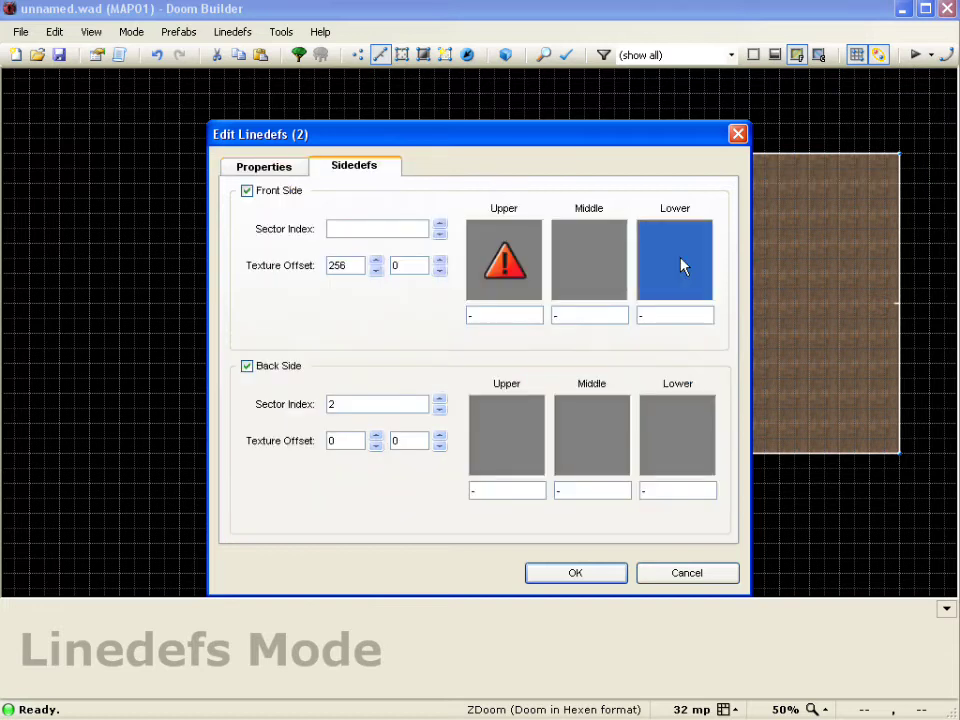
click(518, 265)
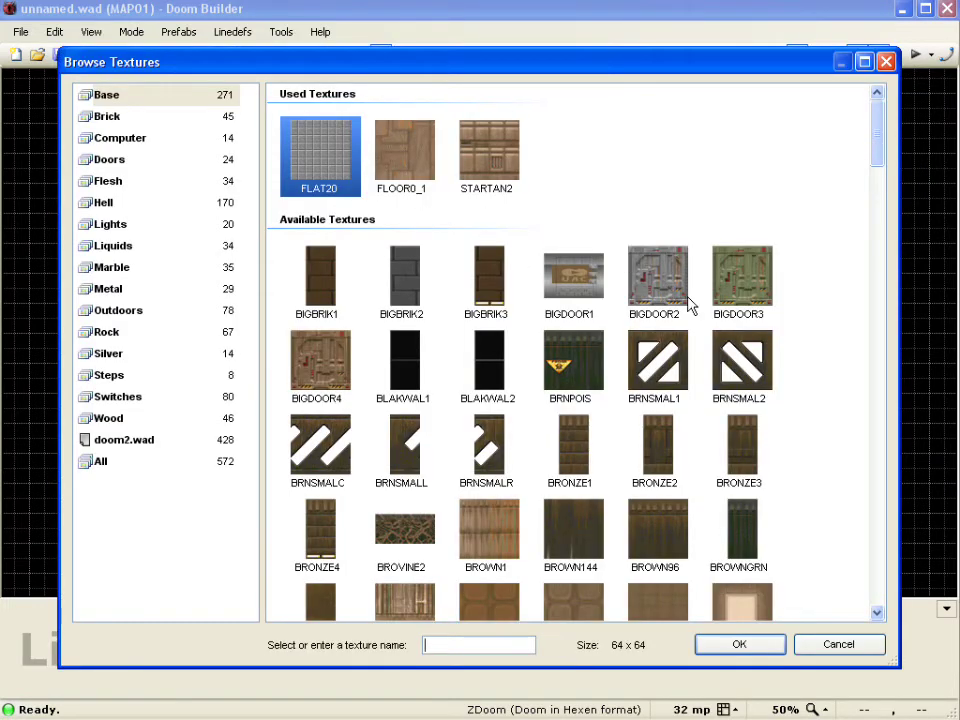
click(675, 292)
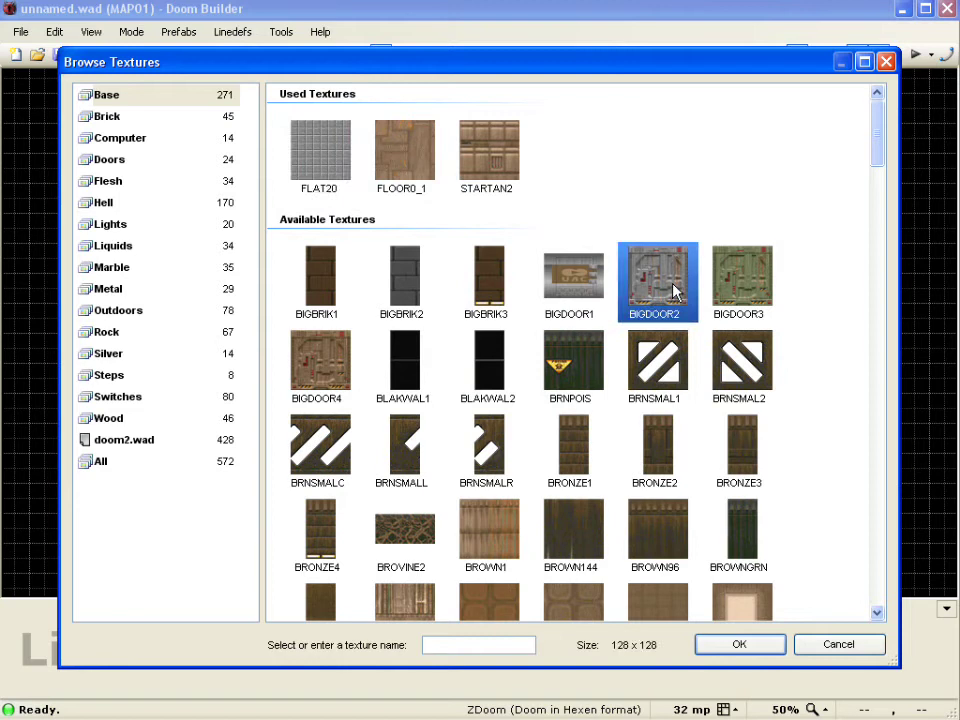
click(748, 643)
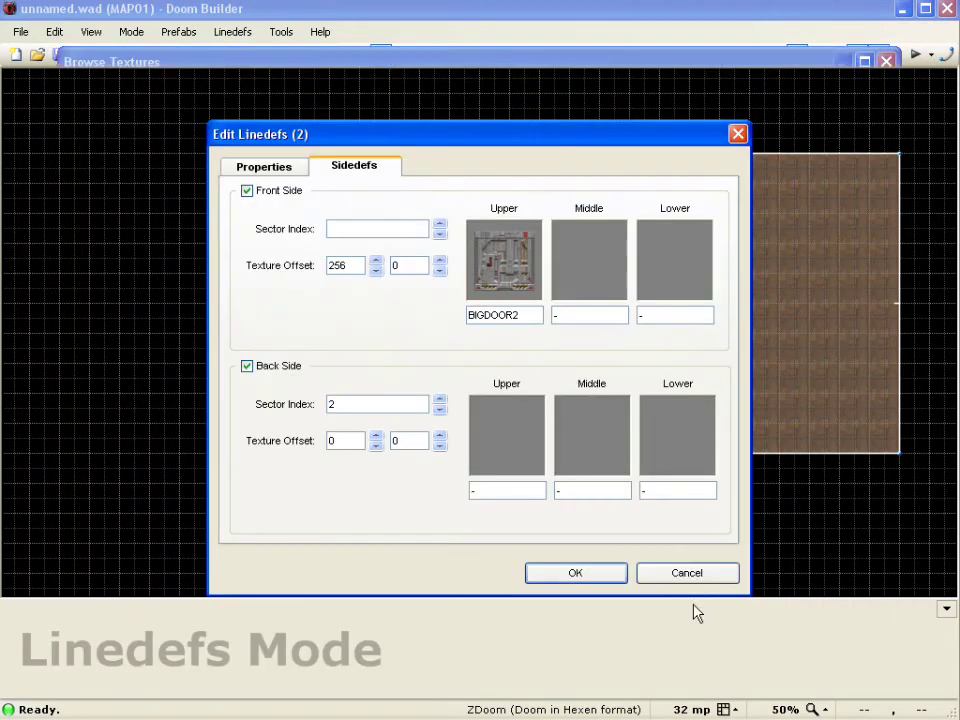
click(598, 576)
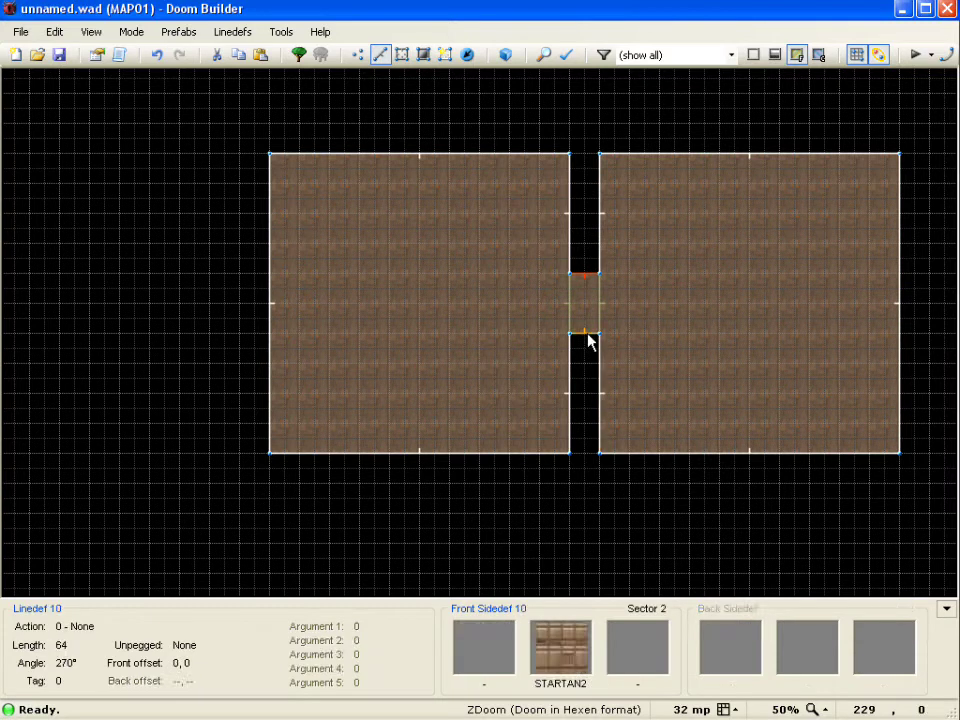
Set the two short side linedefs of the door sector, above and below the doorway, to Lower Unpegged
click(584, 277)
key(l)
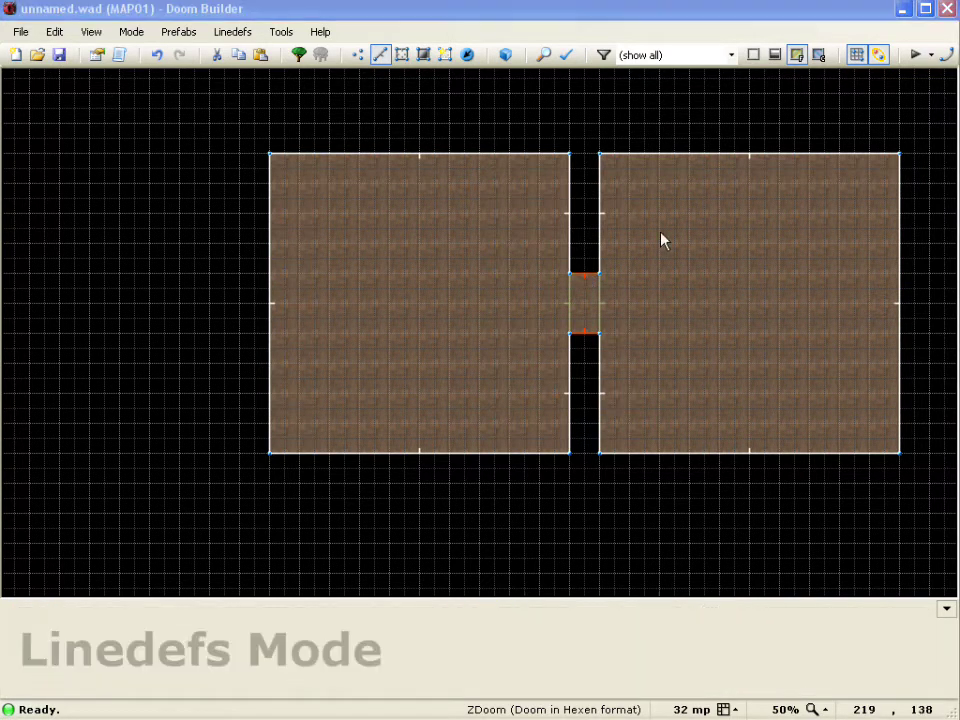
right_click(660, 231)
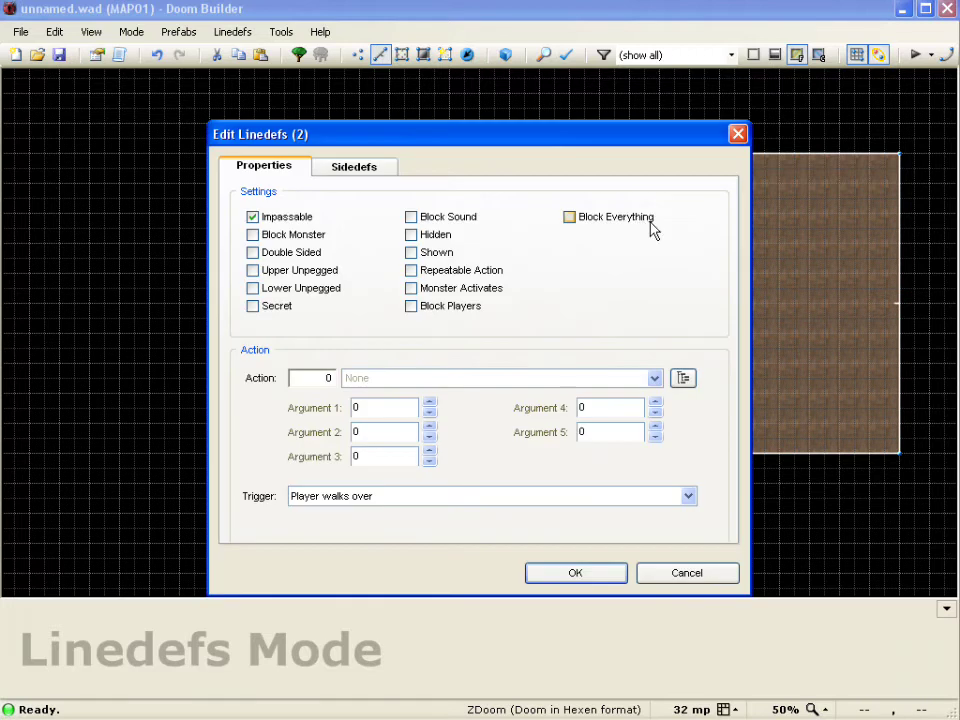
click(290, 294)
Apply the DOORSTOP texture to the front side's middle part on both door track linedefs and accept the changes
click(368, 170)
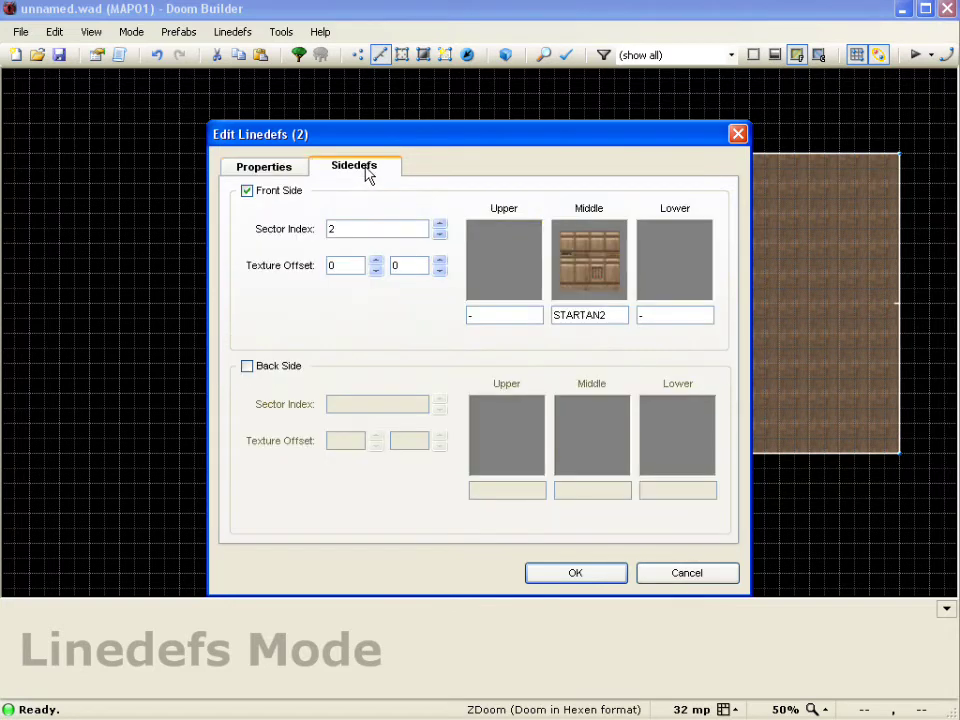
click(606, 268)
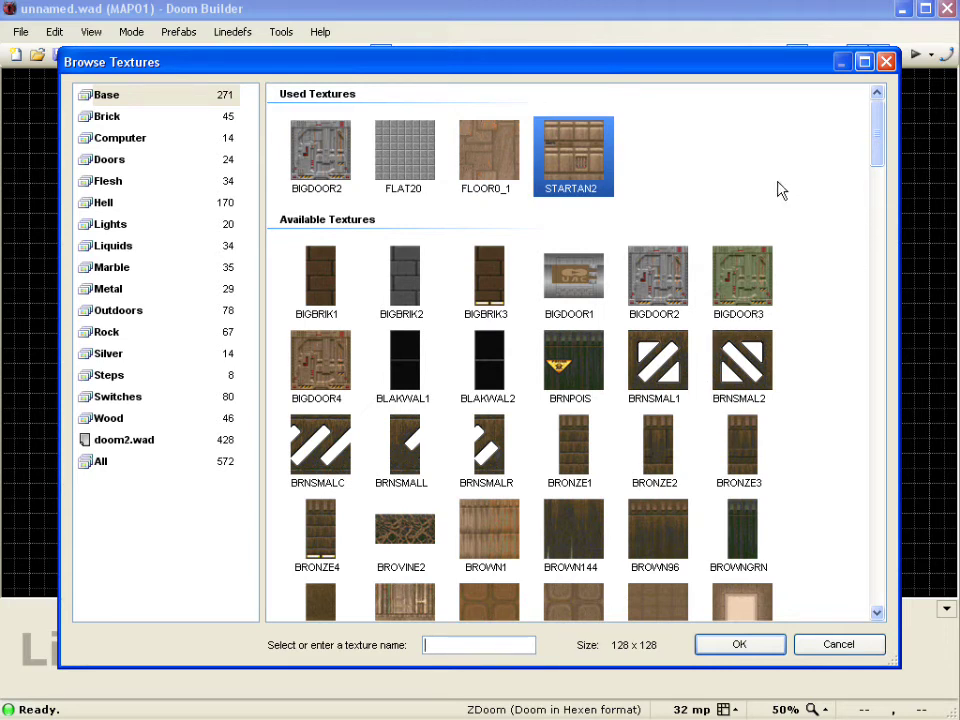
text(DOO)
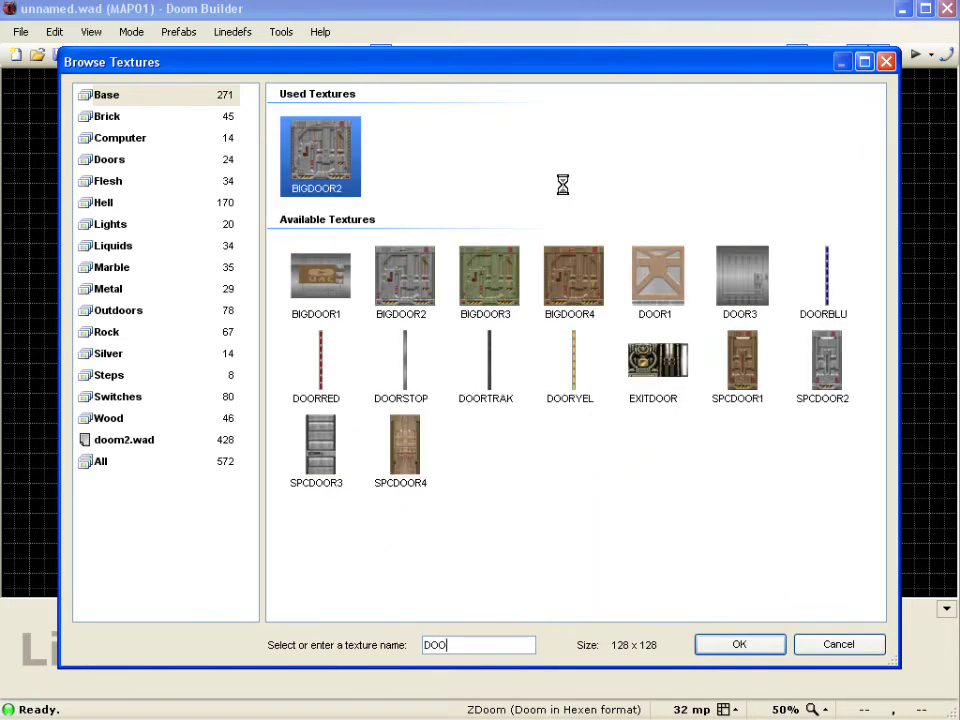
text(RS)
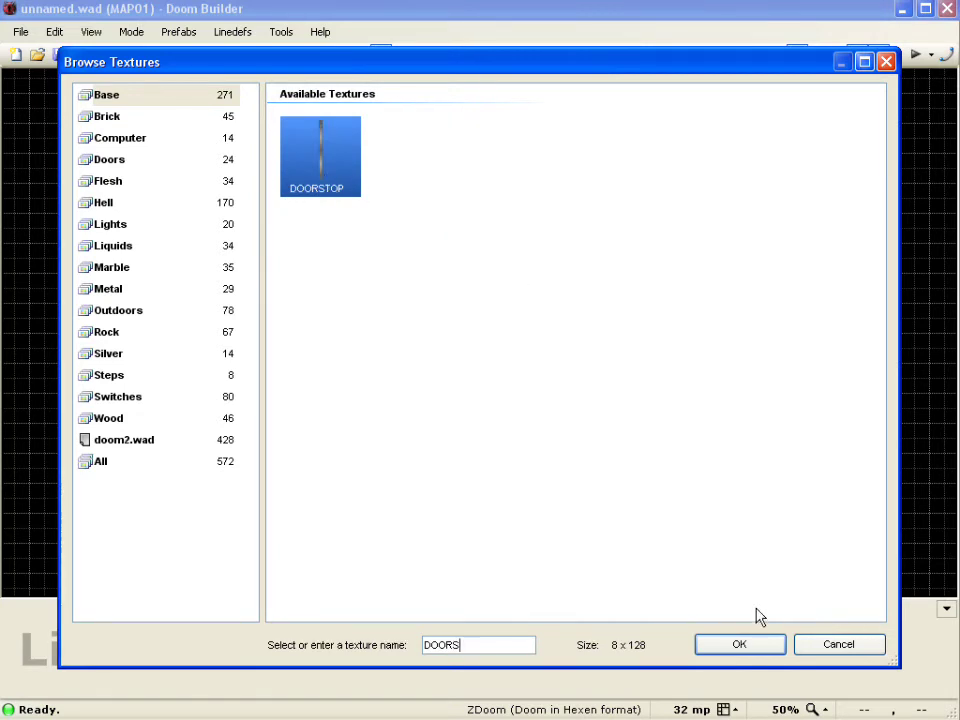
click(758, 654)
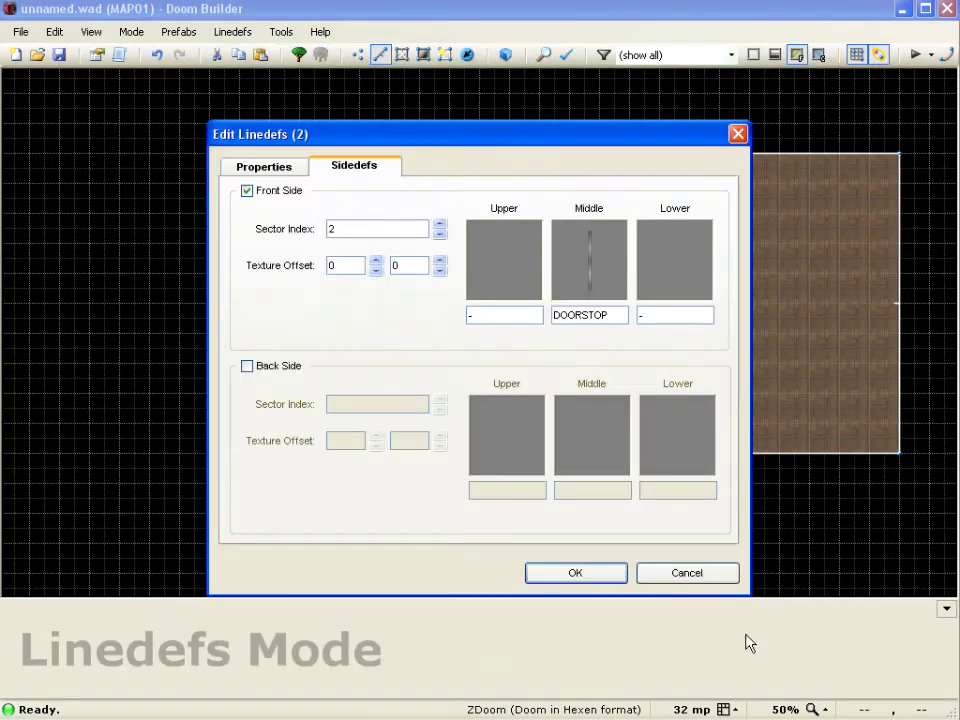
click(590, 574)
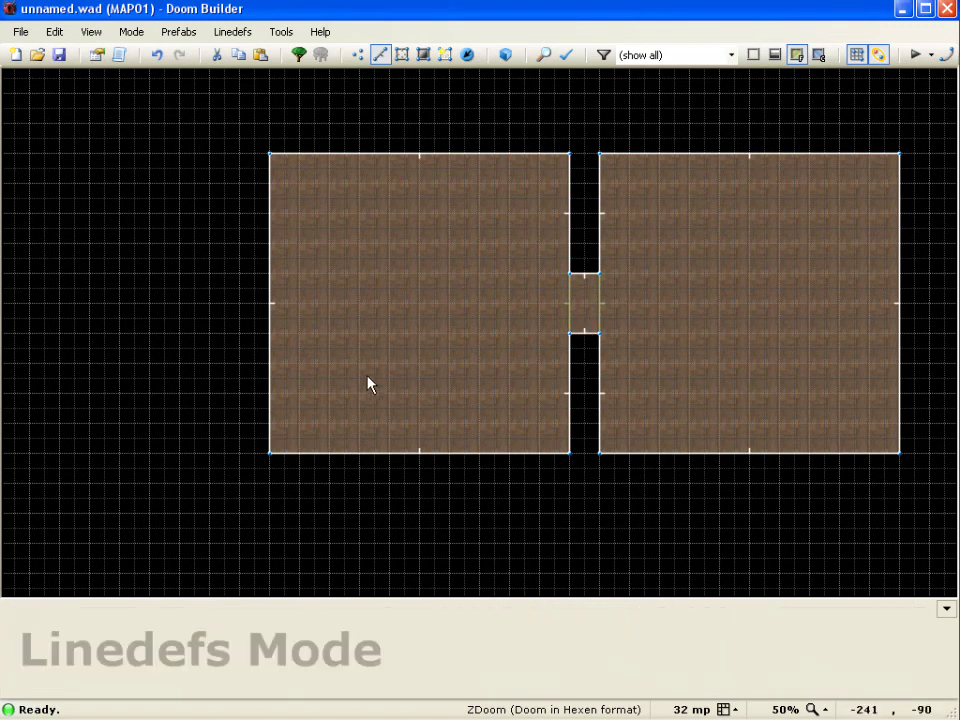
Place a Player 1 start in the lower-left corner of the left room, facing northeast
key(t)
key(Insert)
right_click(363, 432)
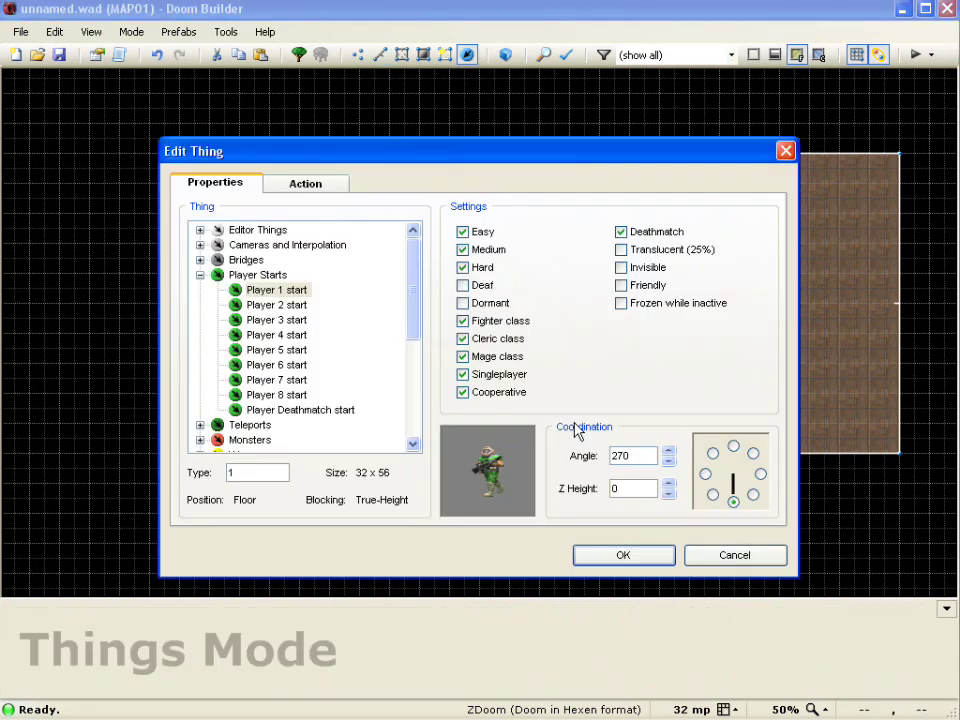
click(752, 455)
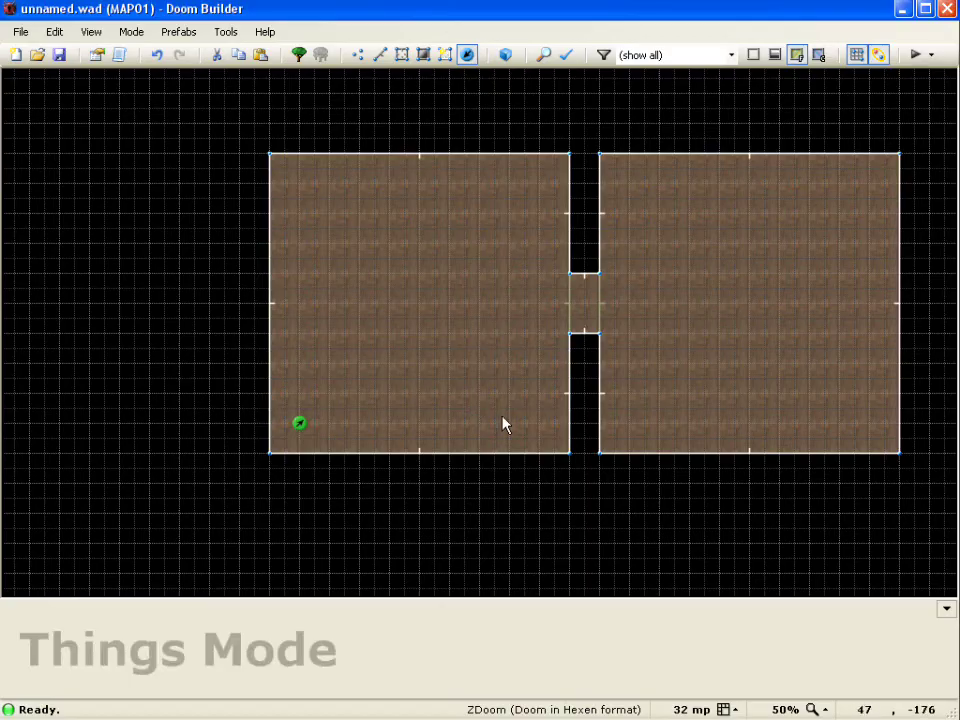
Test the map in the game, walk up to the door from the first room and open it with Use
key(F9)
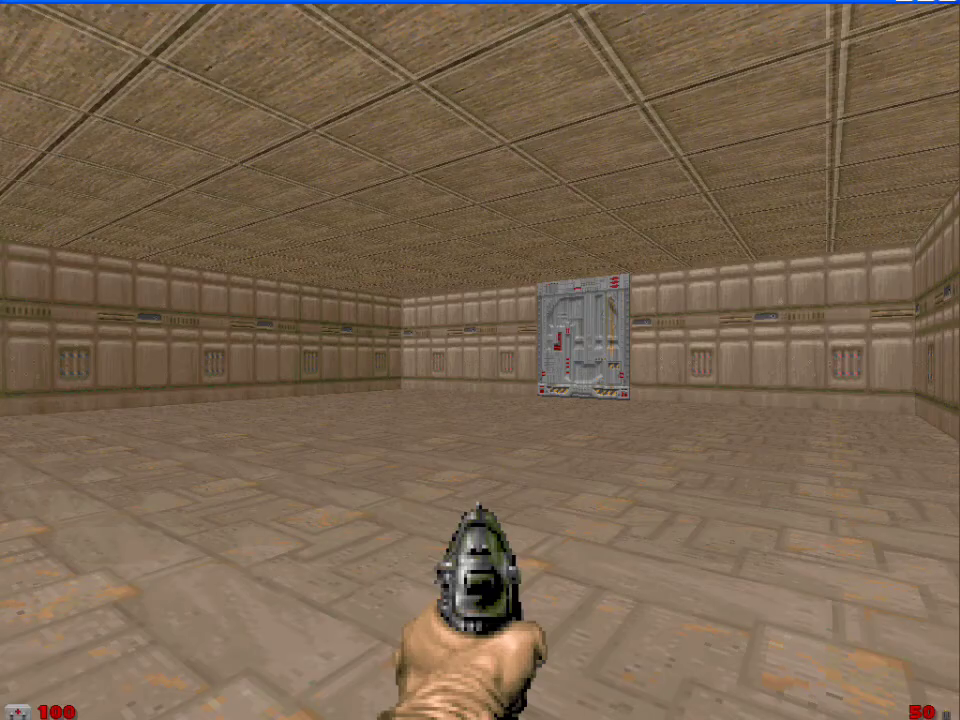
key(Up)
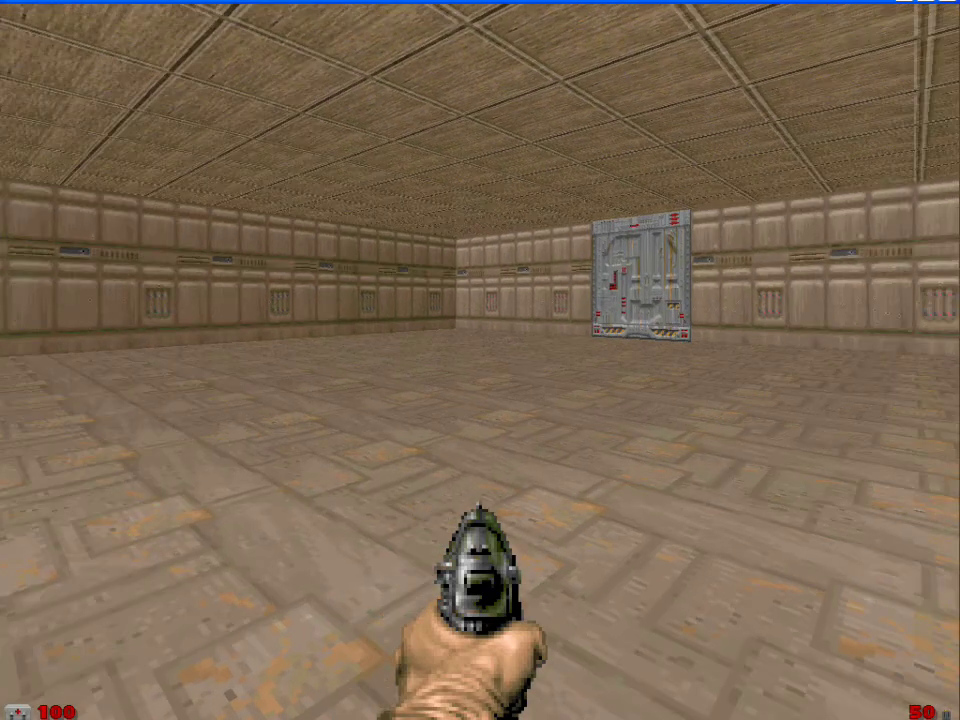
key(Up)
key(Left)
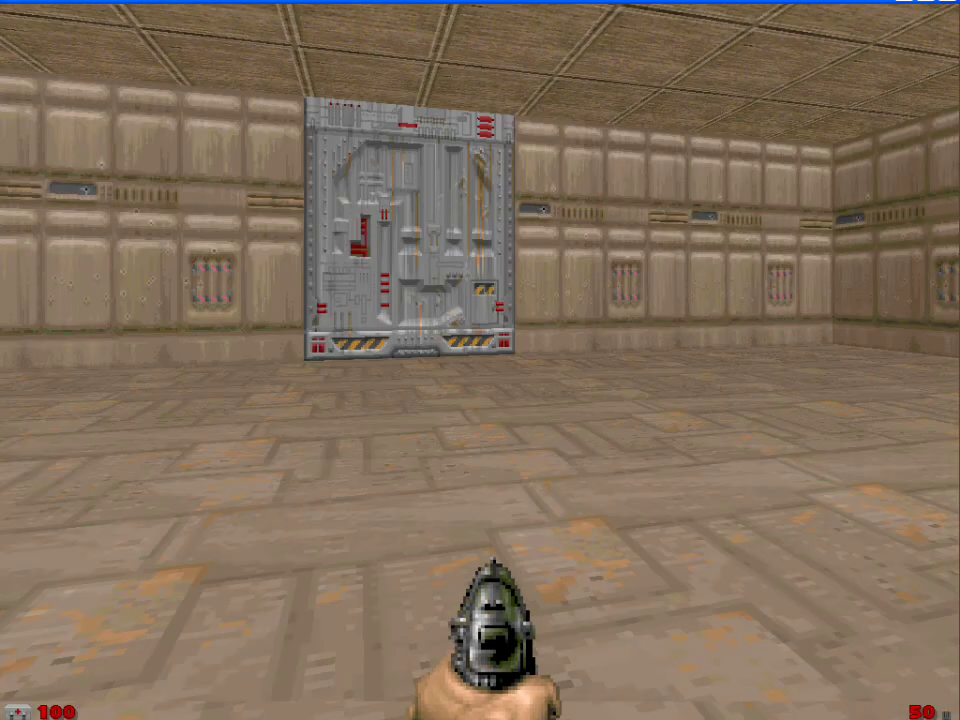
key(Up)
key(space)
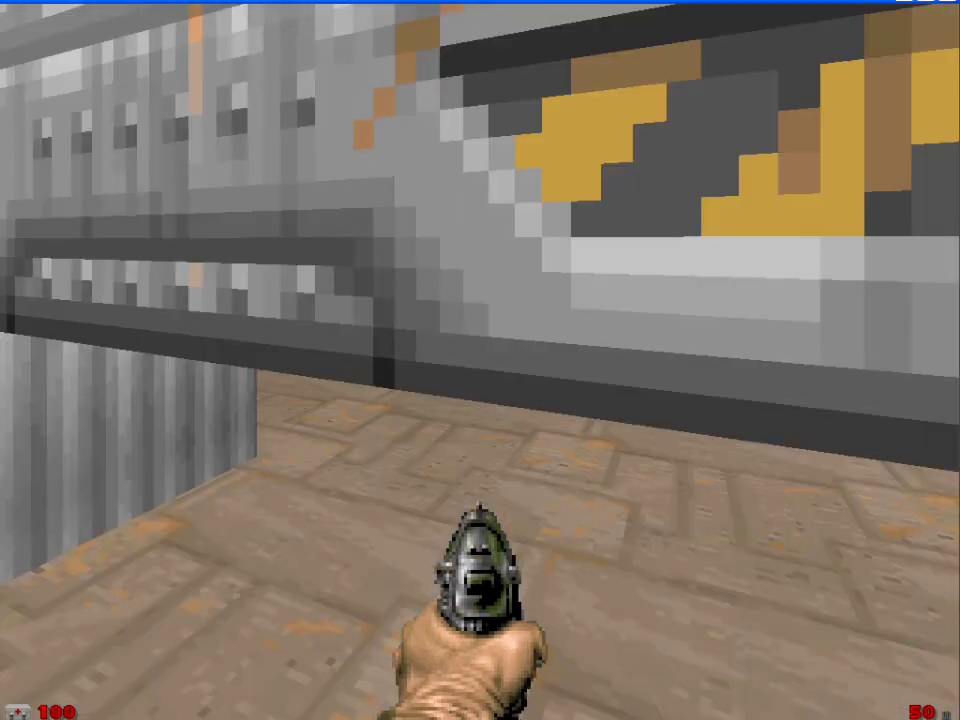
Walk through the open doorway into the second room and turn around to watch the door close
key(Up)
key(Left)
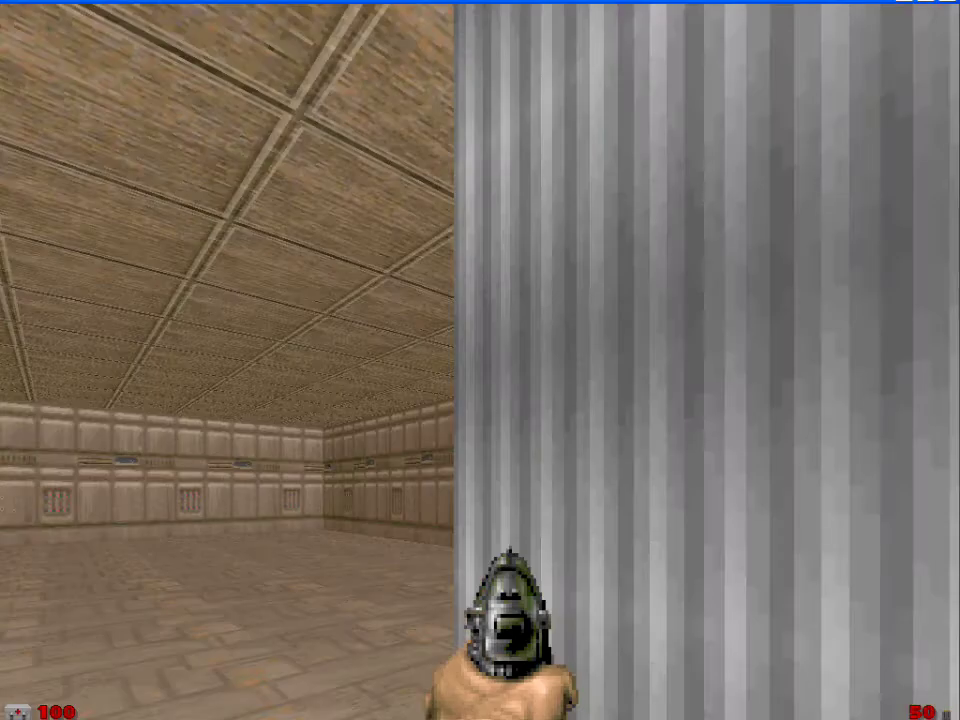
key(Left)
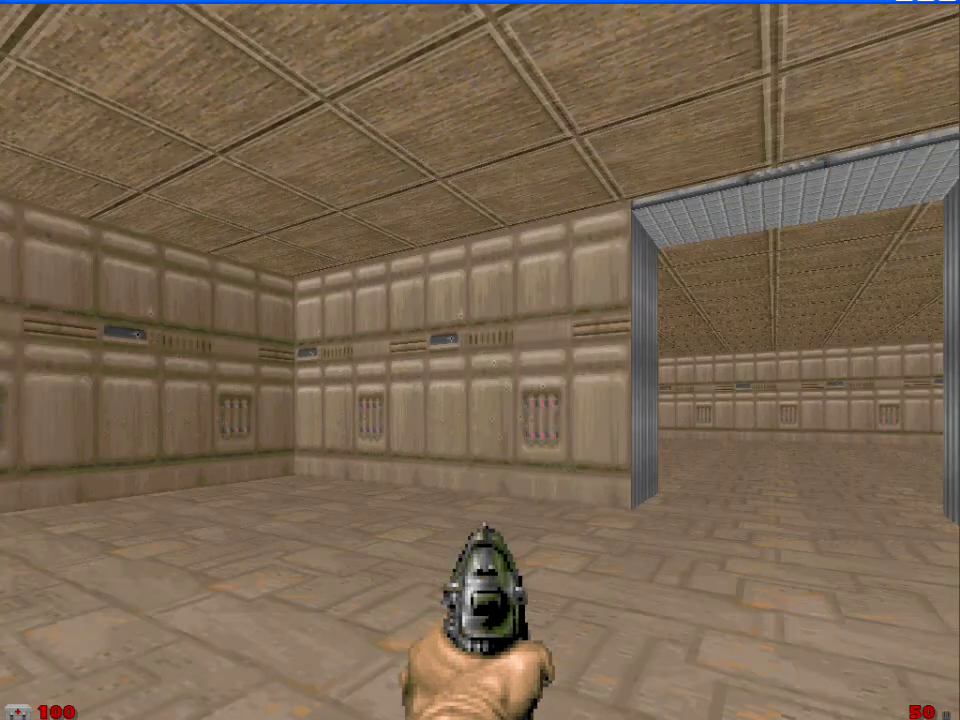
key(Right)
key(Up)
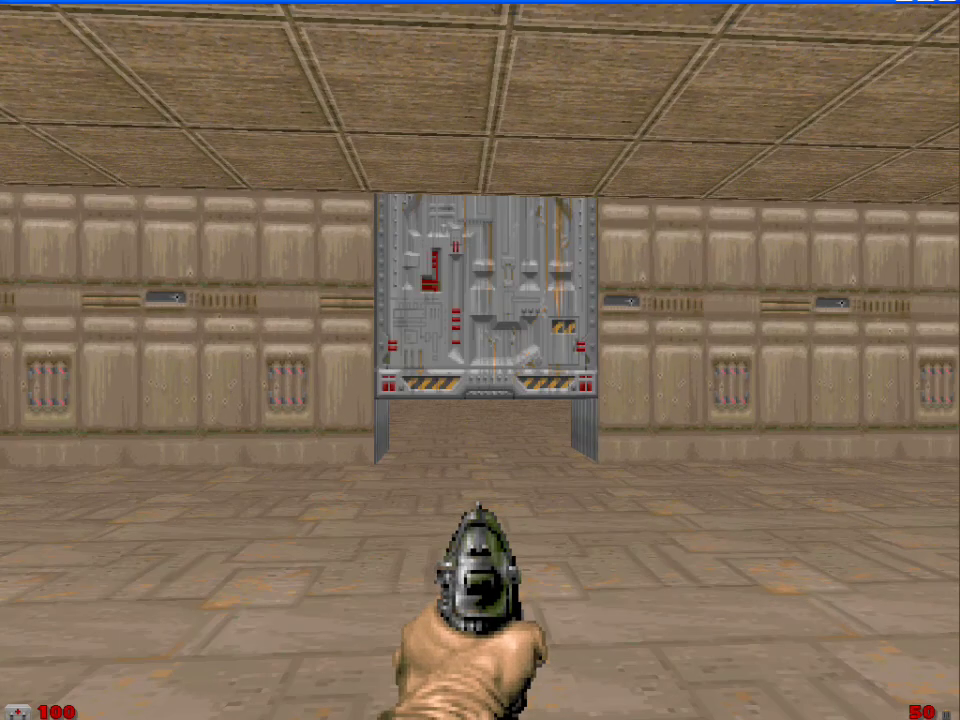
Open the door from the second room, walk back through and turn around to check its closing movement
key(Up)
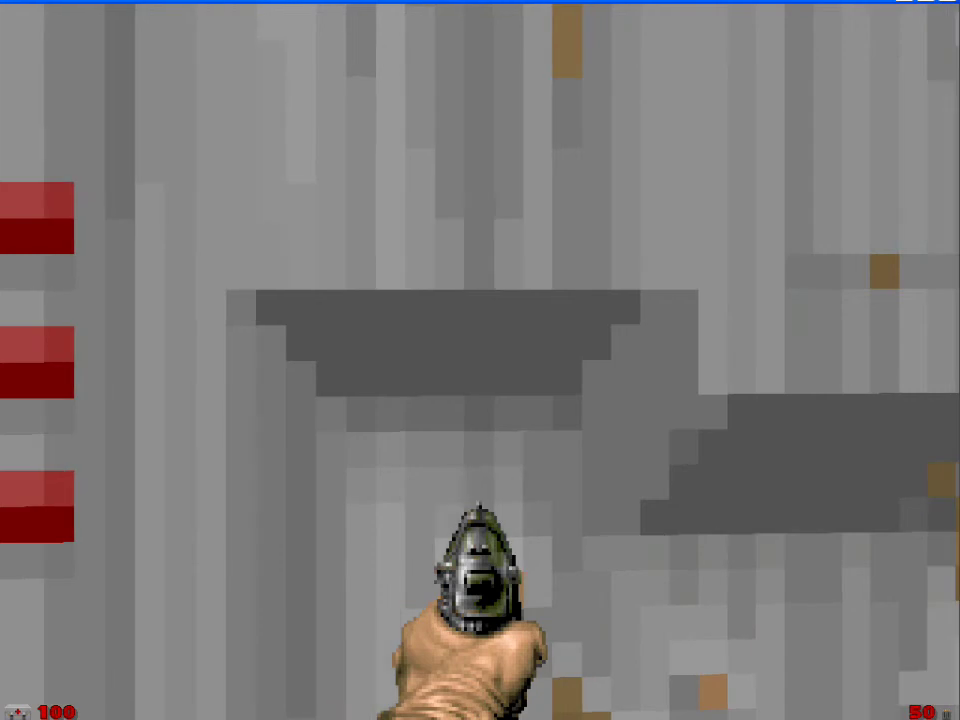
key(space)
key(Up)
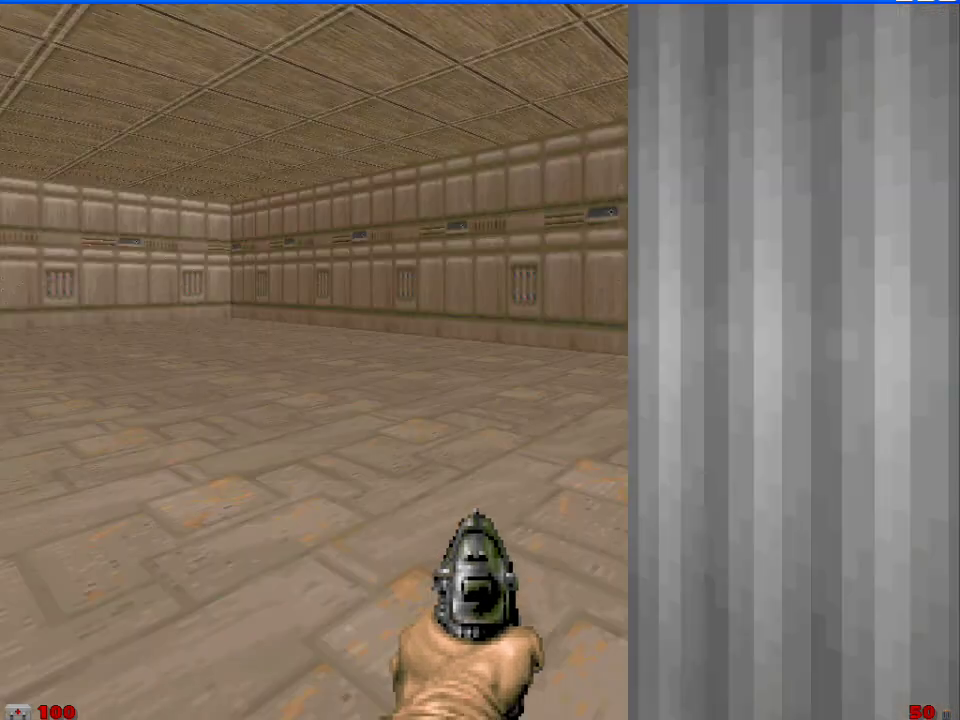
key(Right)
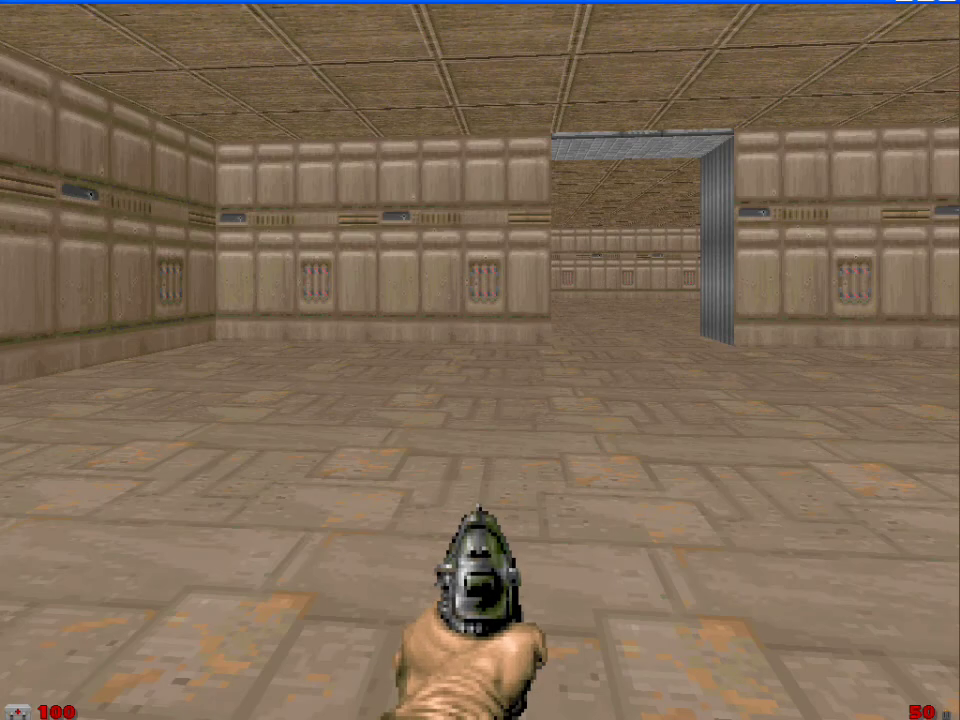
key(Right)
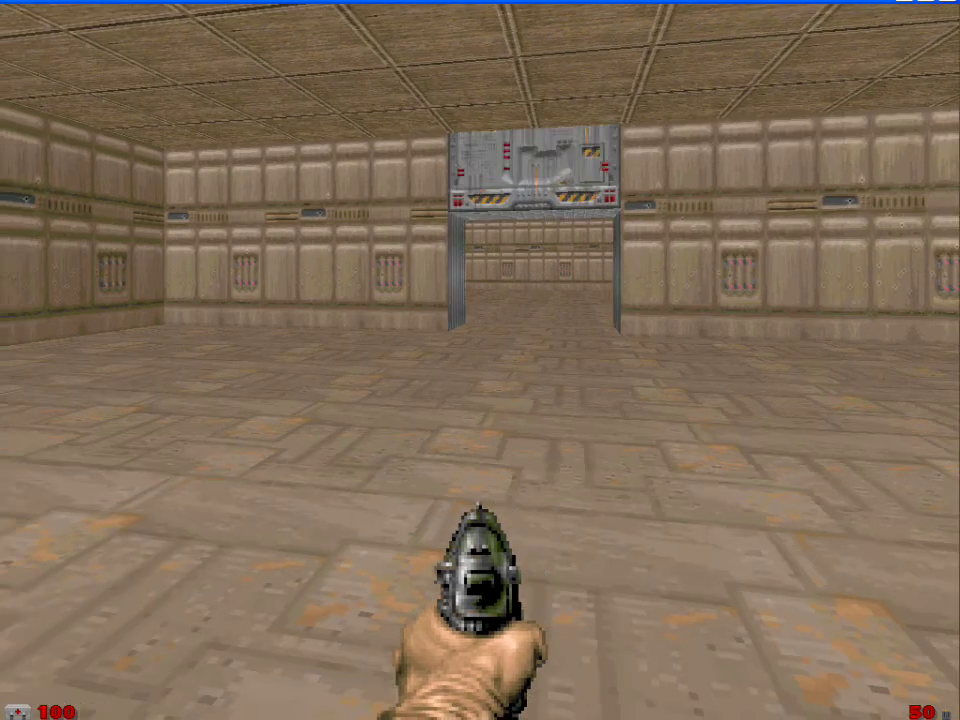